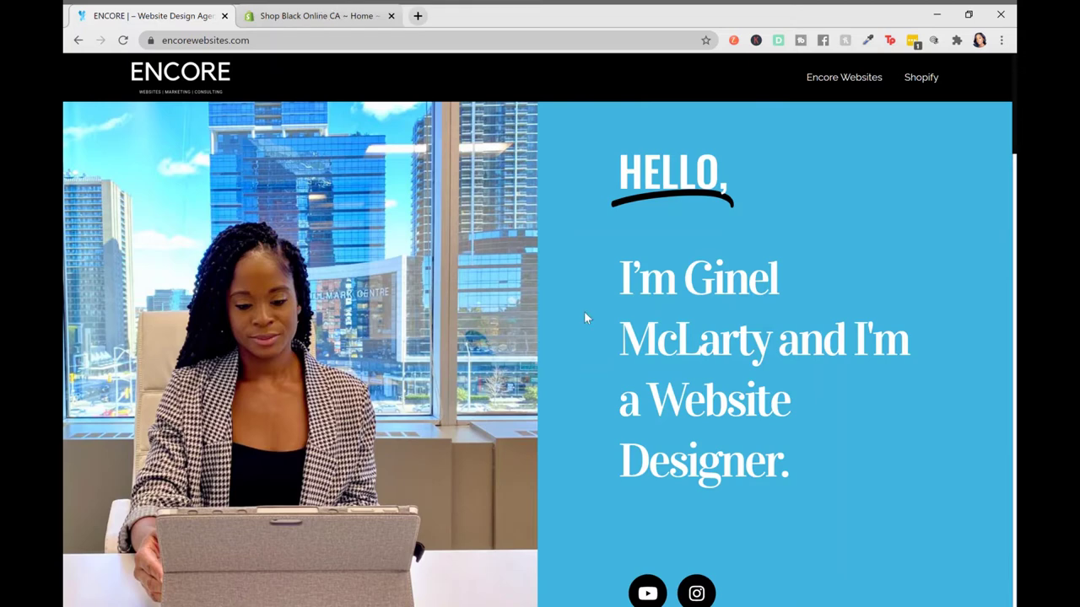
# Switch to the Shop Black Online CA admin and view its still-empty Products list
pyautogui.click(348, 22)
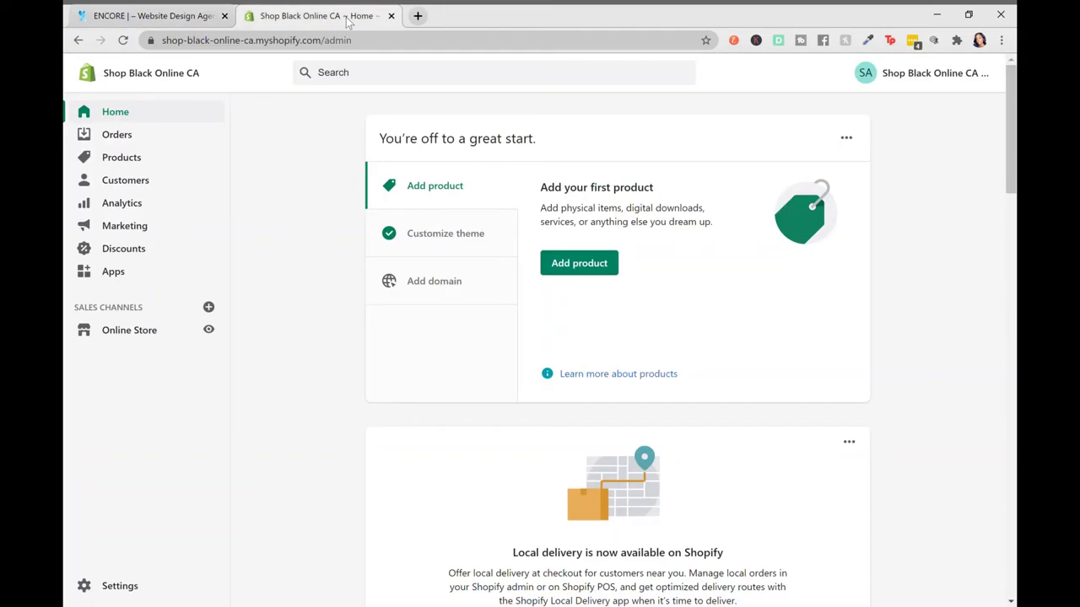
pyautogui.click(124, 160)
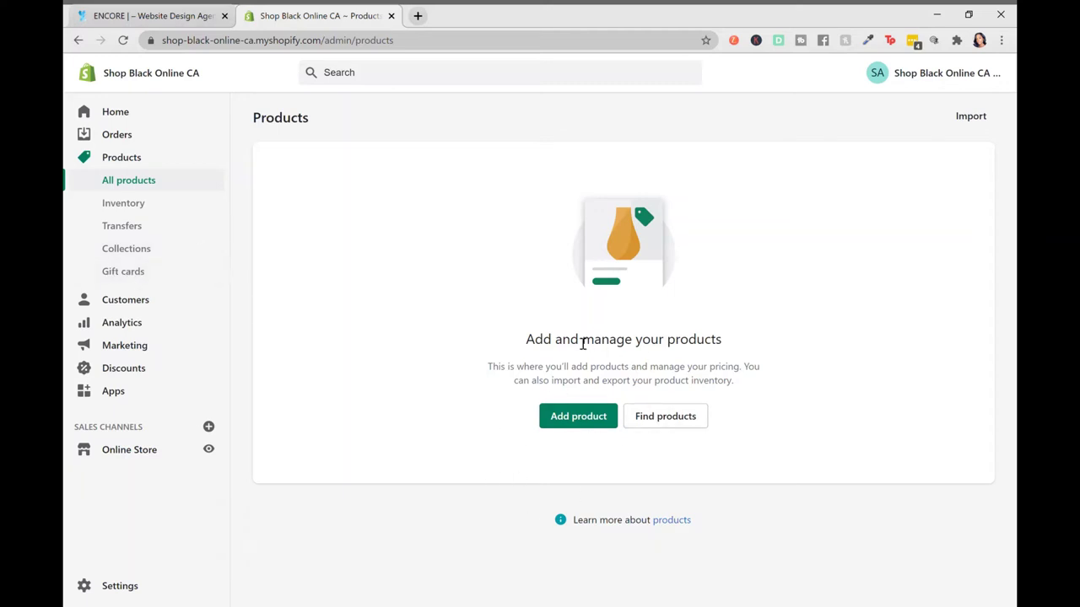
# Start a new product and title it 'T-shirt'
pyautogui.click(578, 421)
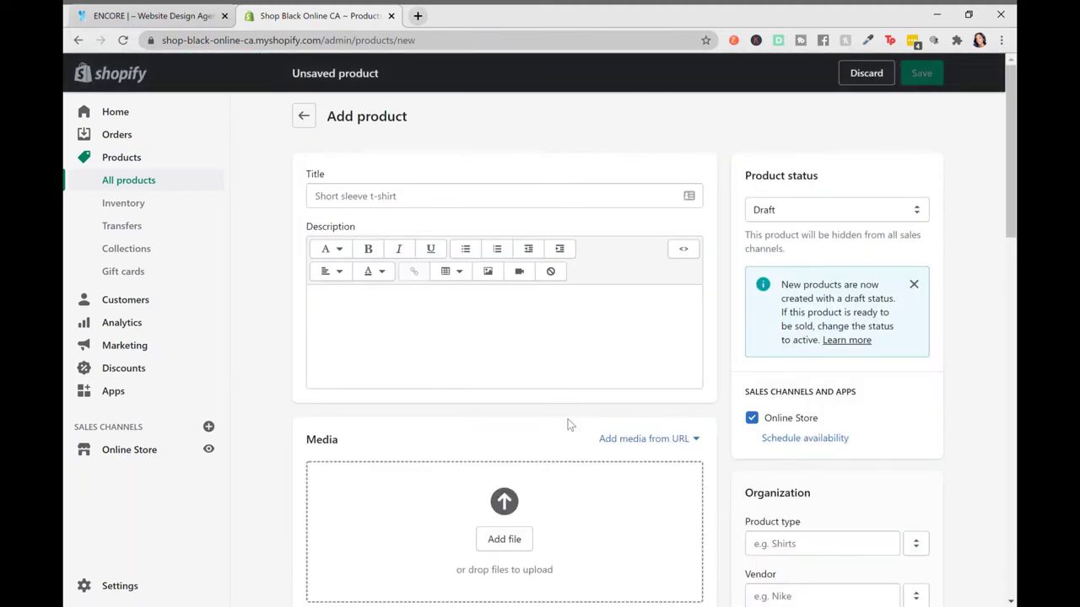
pyautogui.scroll(-8, 422, 177)
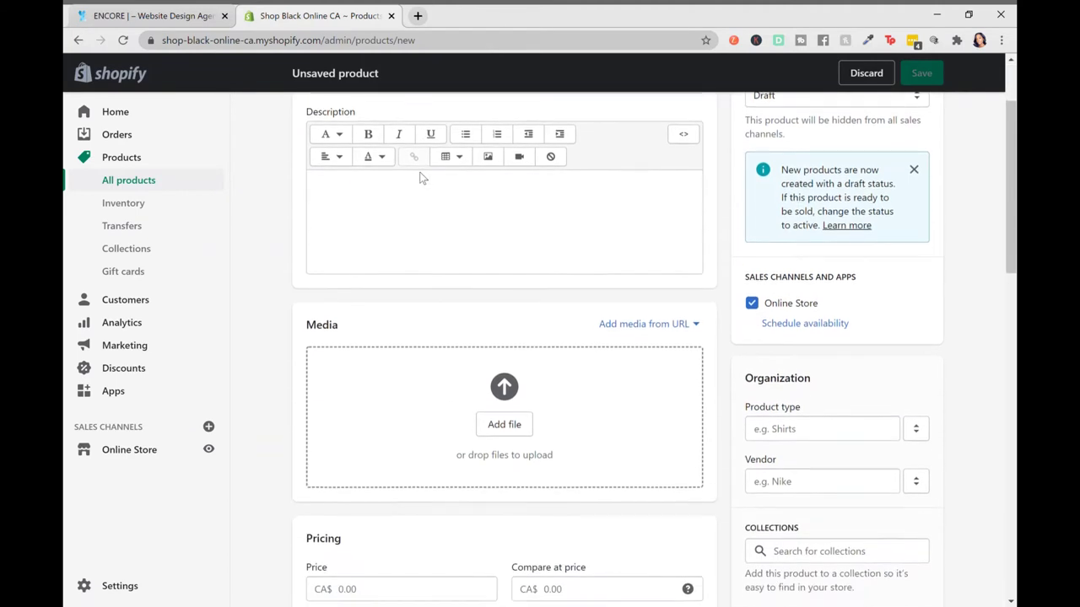
pyautogui.scroll(-6, 420, 171)
pyautogui.scroll(3, 420, 171)
pyautogui.scroll(10, 420, 172)
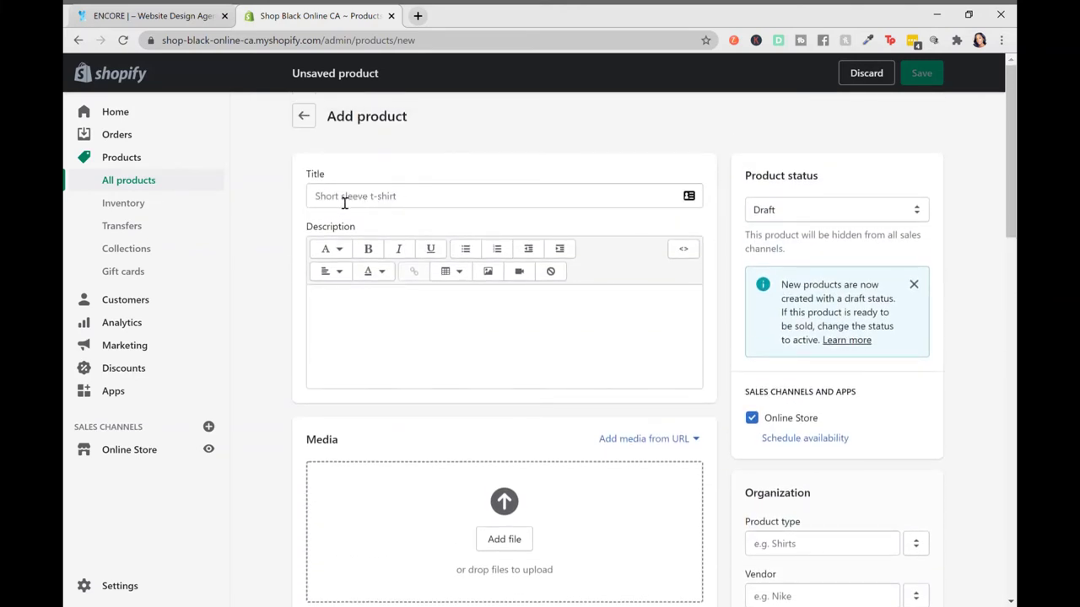
pyautogui.click(344, 203)
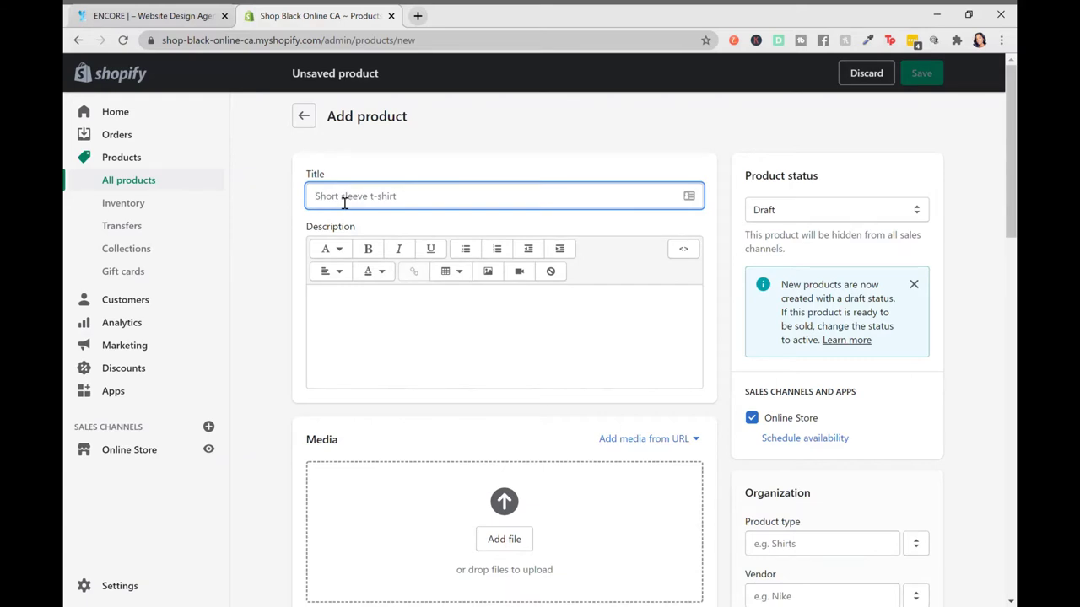
pyautogui.write('T-shirt')
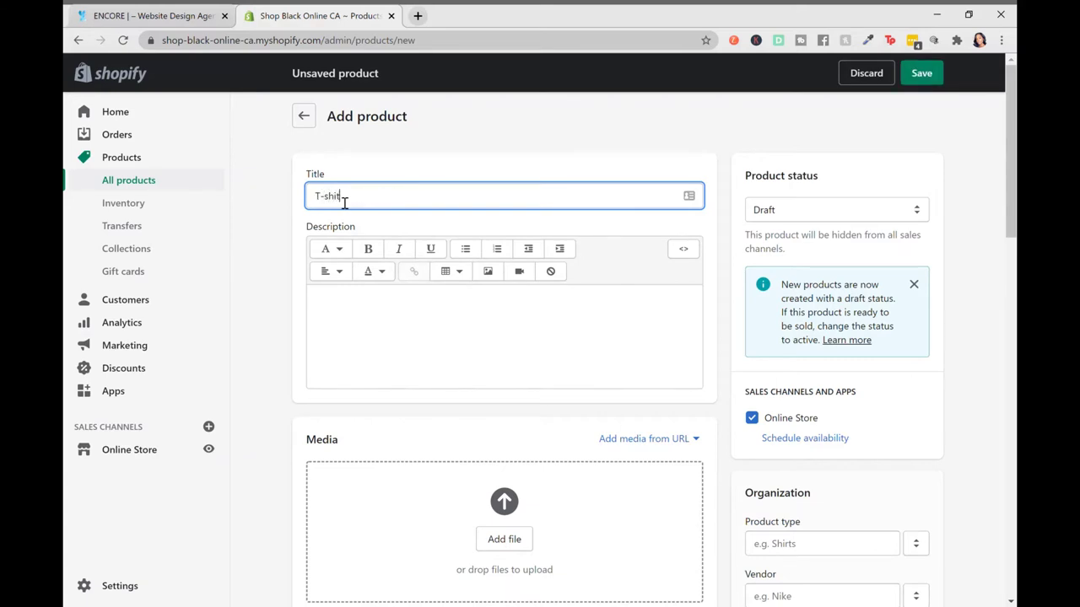
pyautogui.press('BackSpace')
pyautogui.write('rt')
# Describe it as 'Mens white tee, cotton' and upload a product image
pyautogui.click(352, 308)
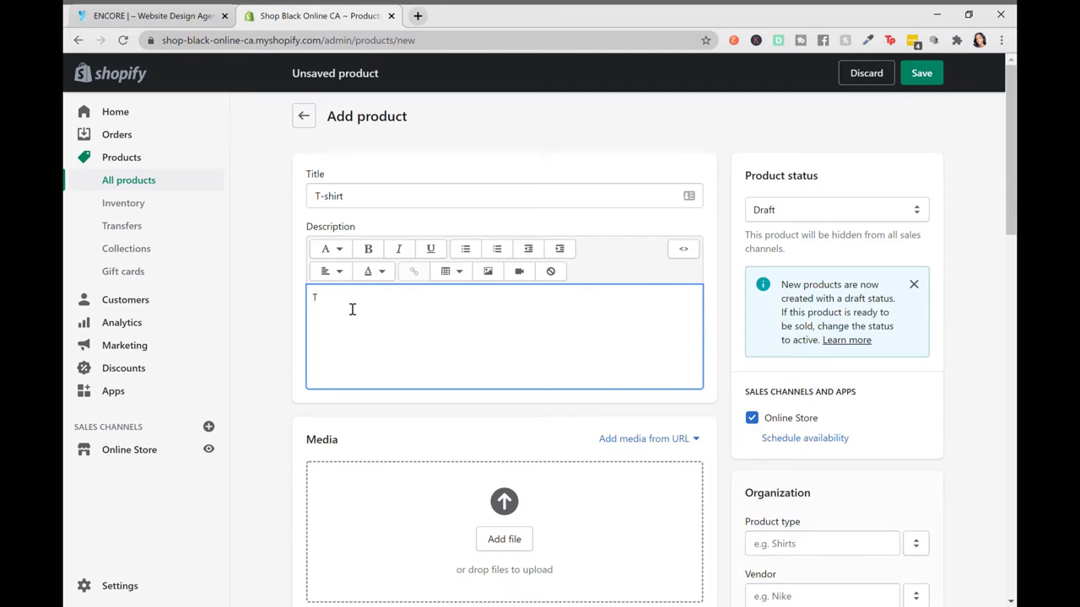
pyautogui.write('Mens white tee, cotton')
pyautogui.scroll(-1, 422, 306)
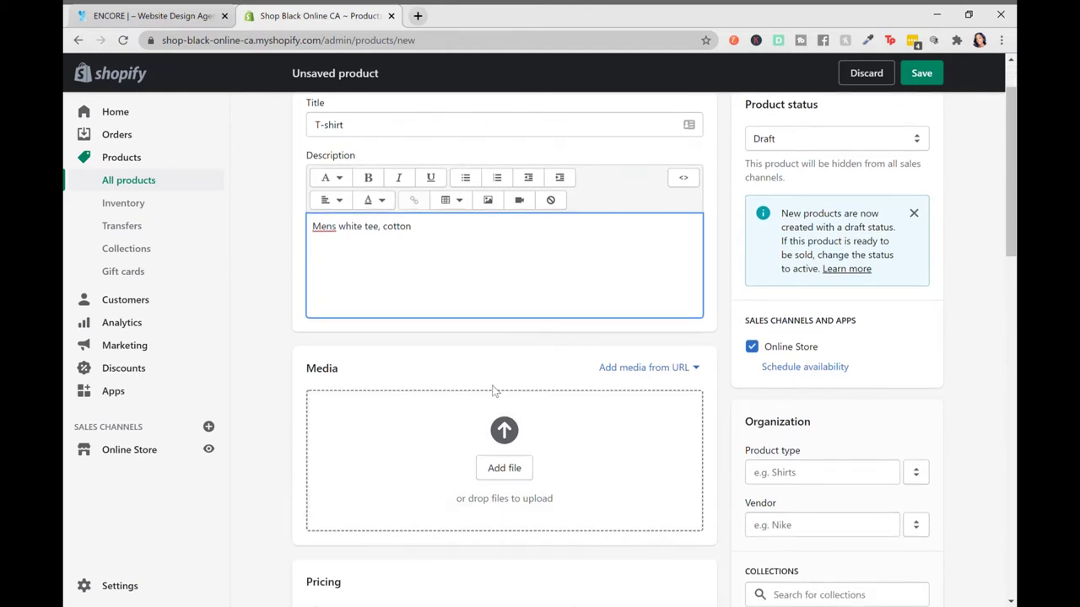
pyautogui.scroll(-1, 496, 390)
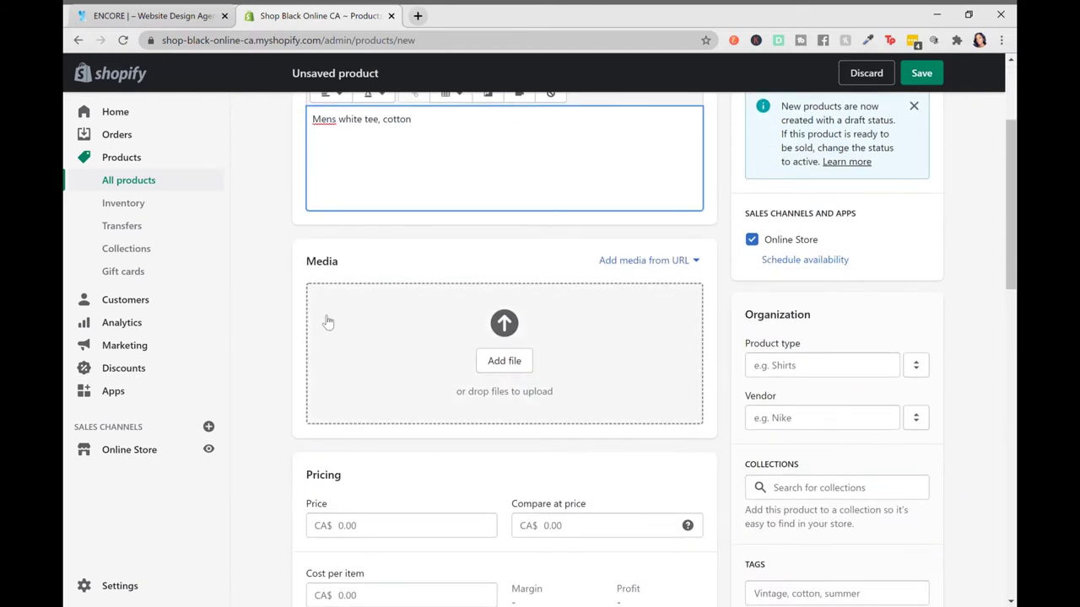
pyautogui.click(502, 365)
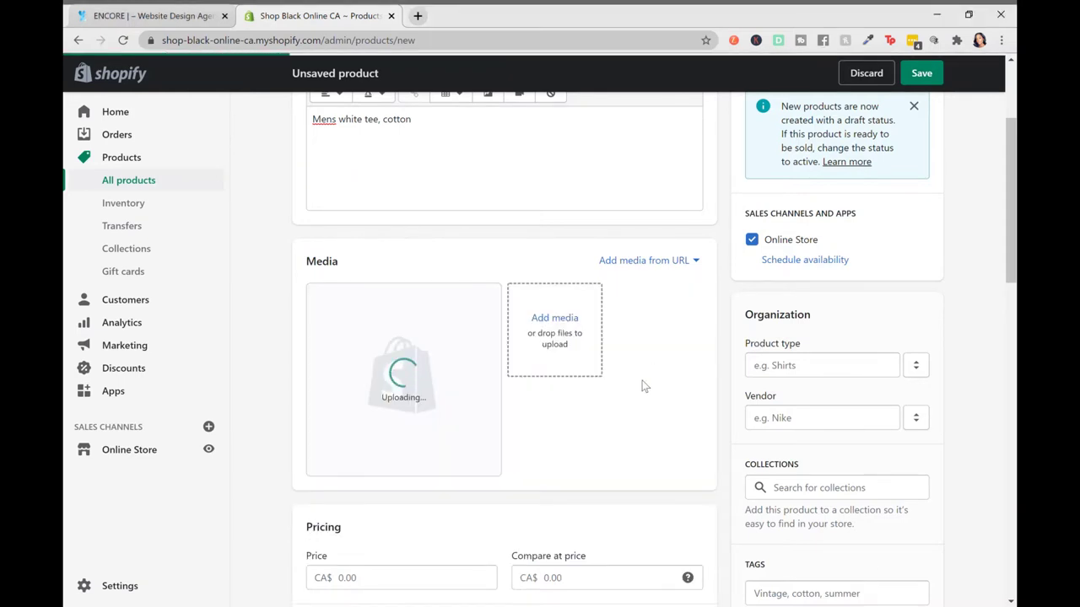
# Set the price to 20 and the compare-at price to 30.00
pyautogui.scroll(-2, 646, 386)
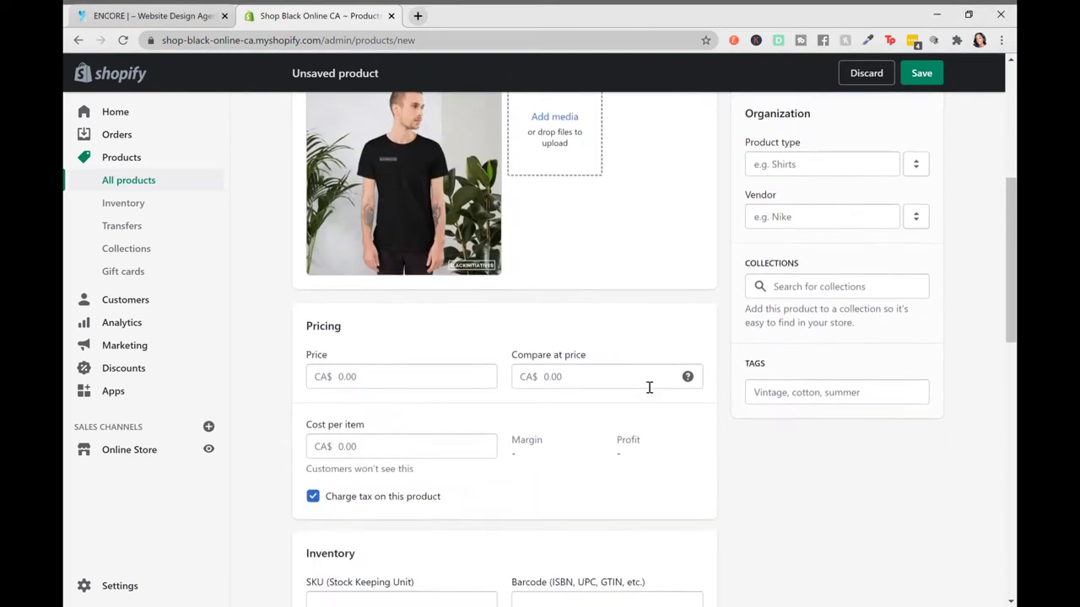
pyautogui.click(363, 384)
pyautogui.write('20')
pyautogui.scroll(-2, 477, 306)
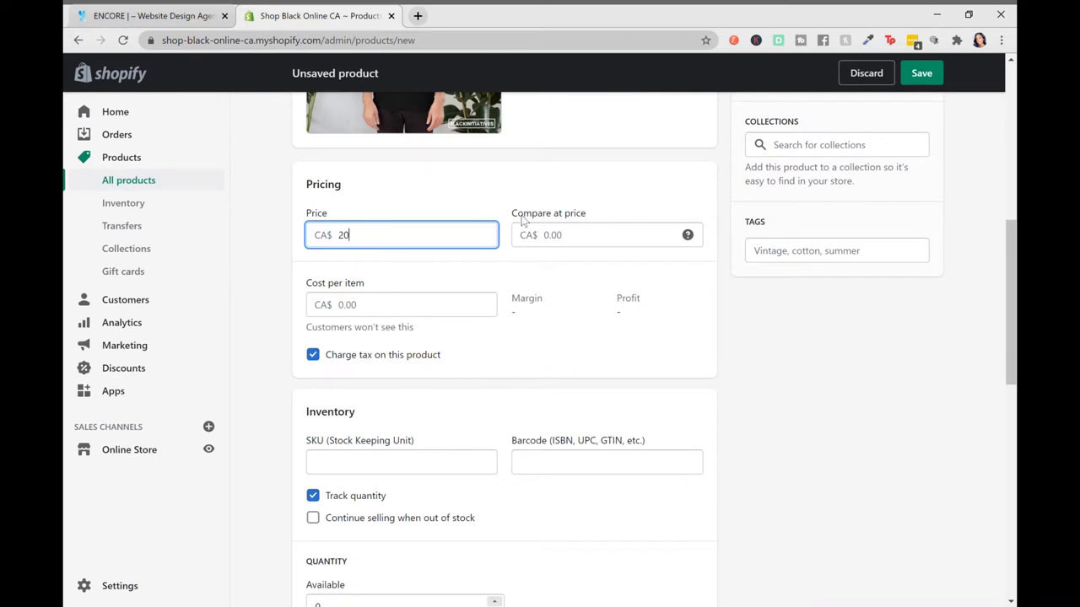
pyautogui.click(573, 234)
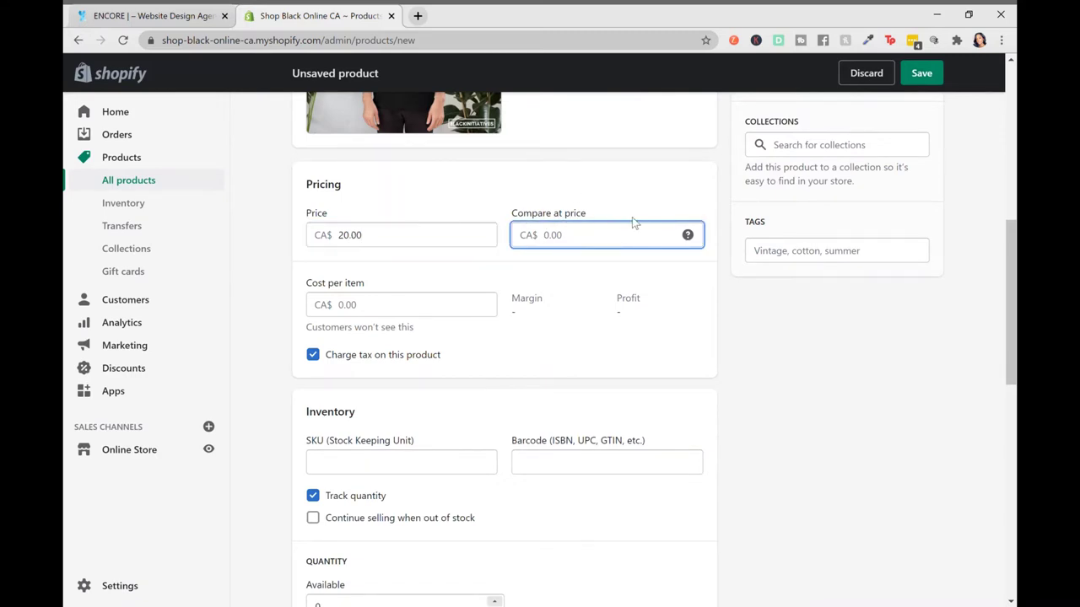
pyautogui.moveTo(692, 240)
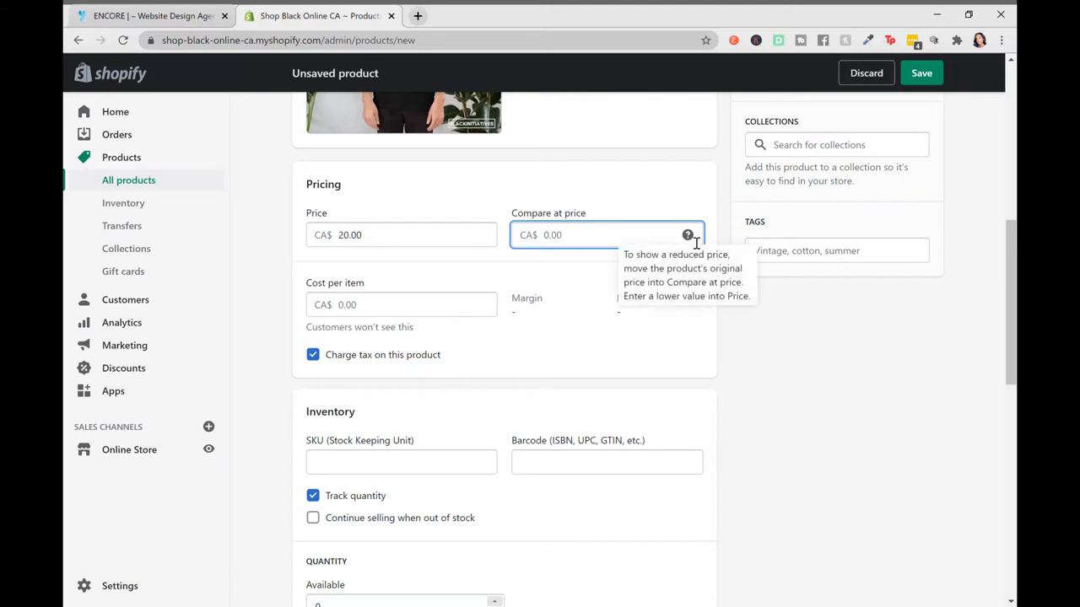
pyautogui.write('10')
pyautogui.click(632, 266)
pyautogui.click(593, 238)
pyautogui.write('30')
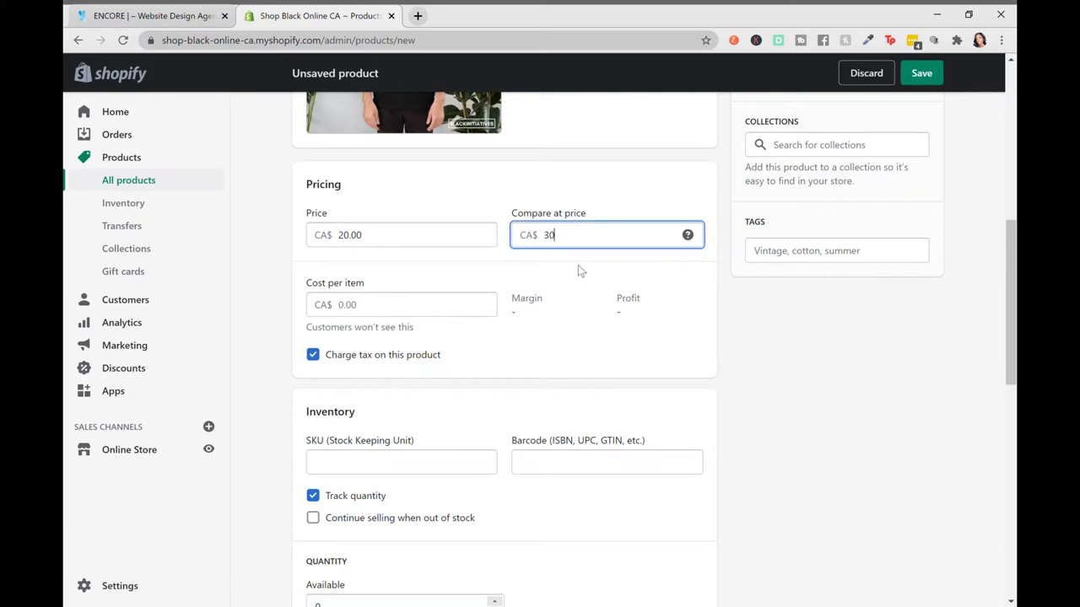
pyautogui.click(578, 264)
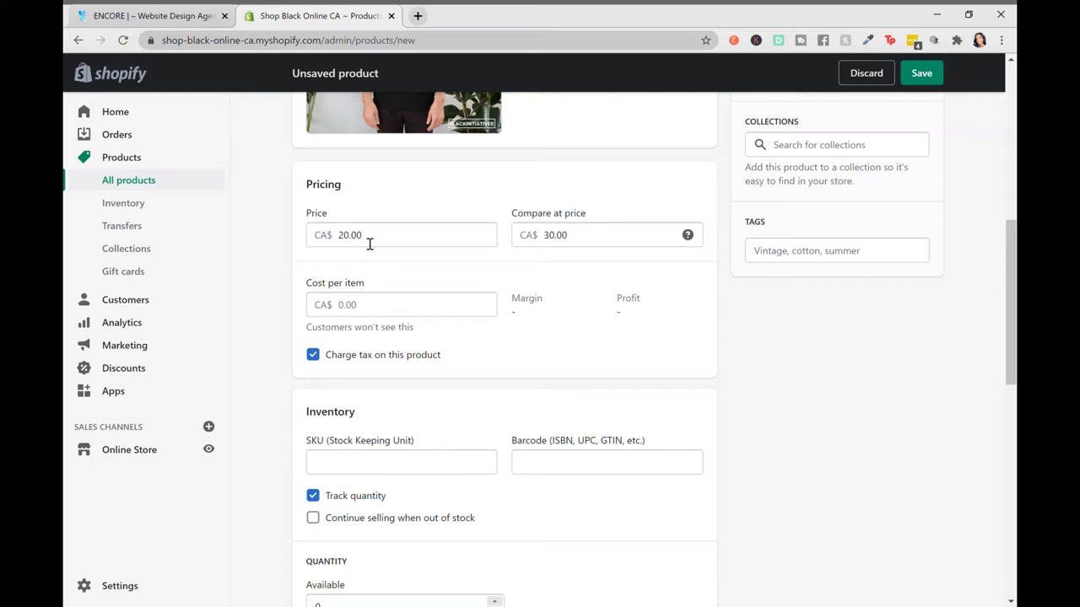
# Enter a cost per item of 11, giving a 45% margin
pyautogui.scroll(-1, 370, 244)
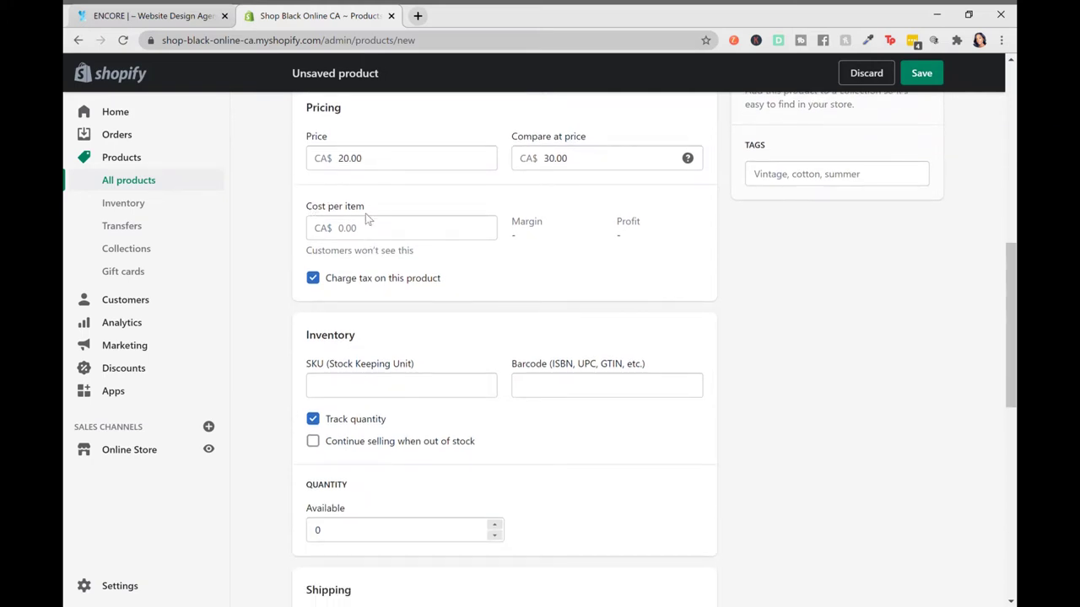
pyautogui.scroll(1, 366, 213)
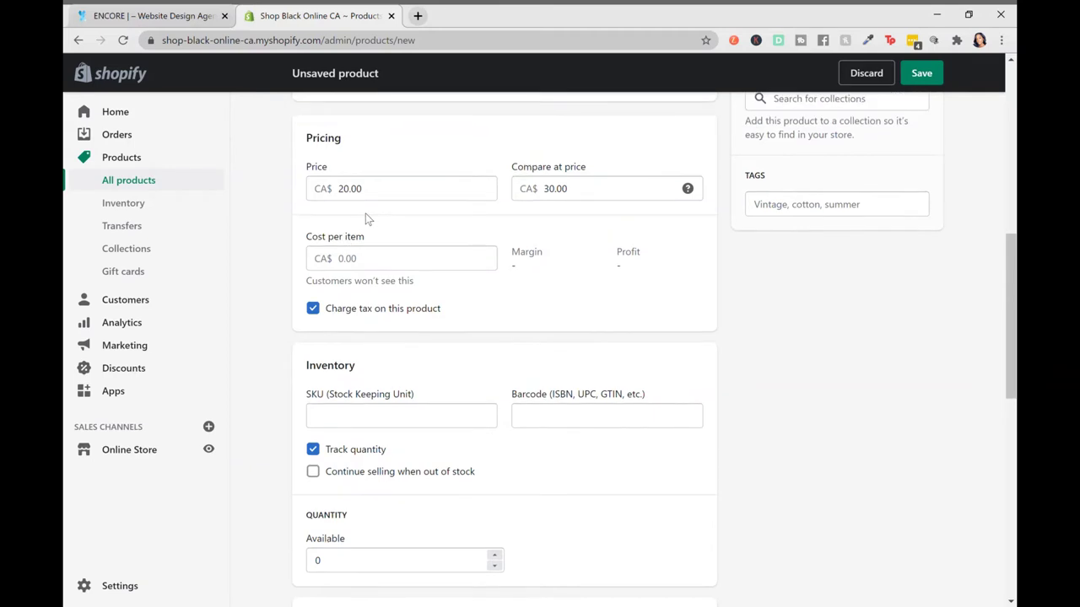
pyautogui.click(356, 262)
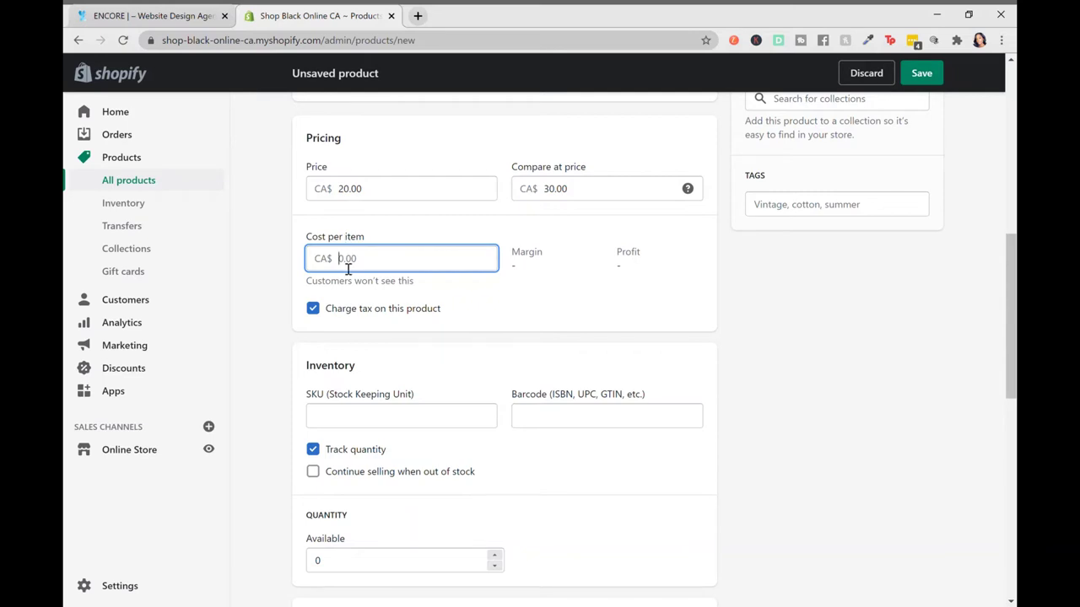
pyautogui.write('11')
pyautogui.scroll(-1, 545, 268)
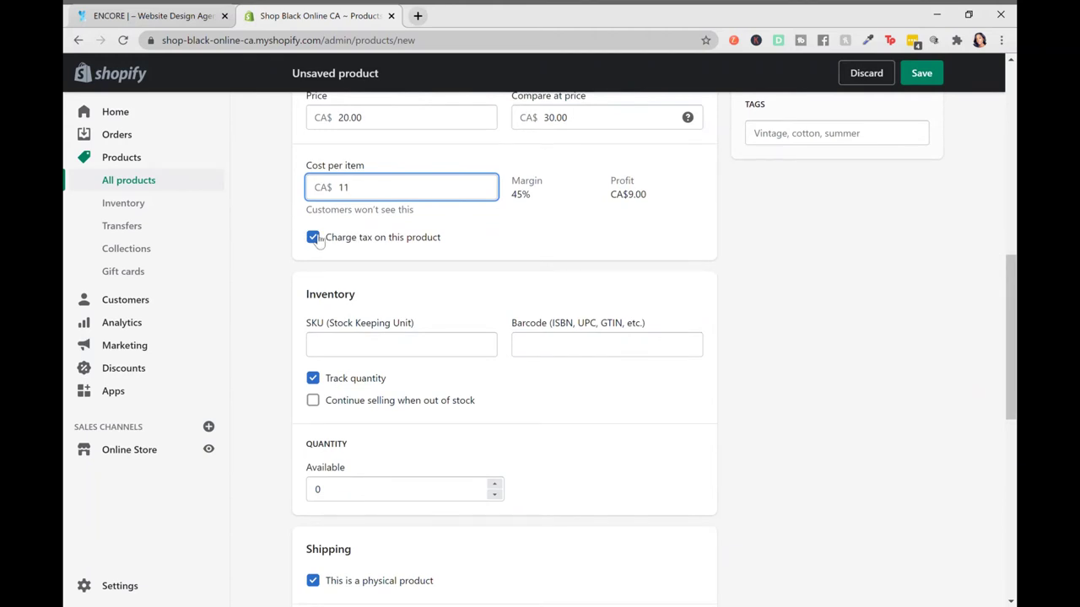
pyautogui.scroll(-2, 318, 240)
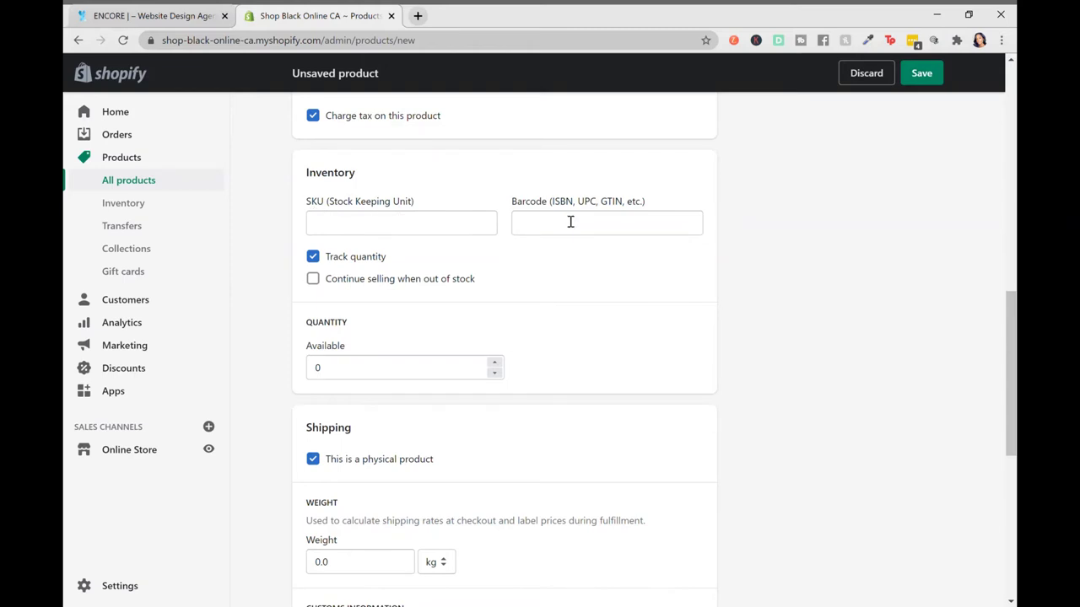
# Set 15 units available, leaving out-of-stock selling turned off
pyautogui.click(326, 375)
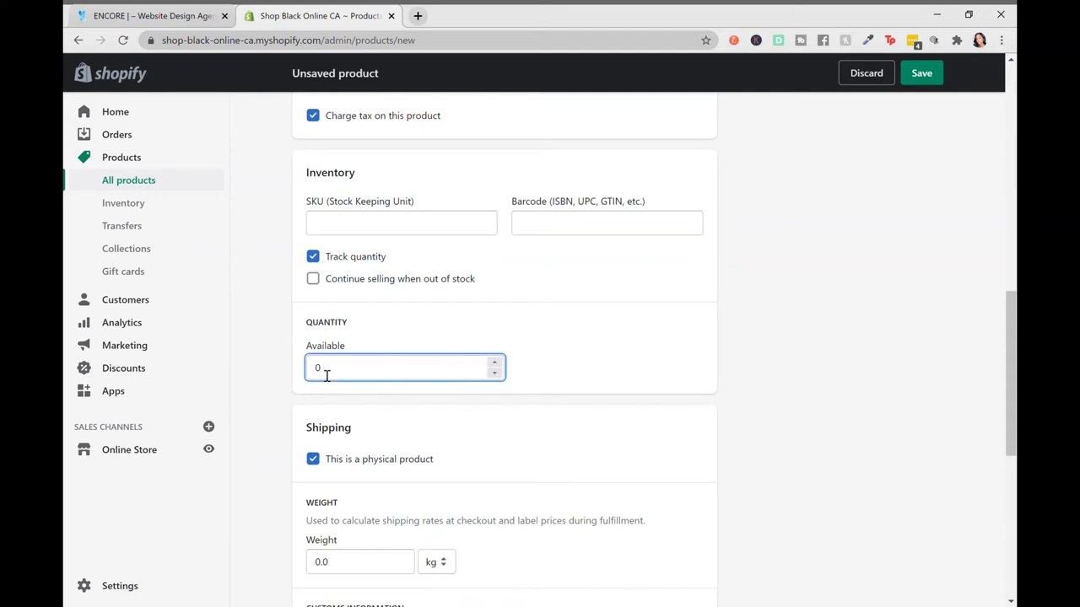
pyautogui.scroll(6, 326, 375)
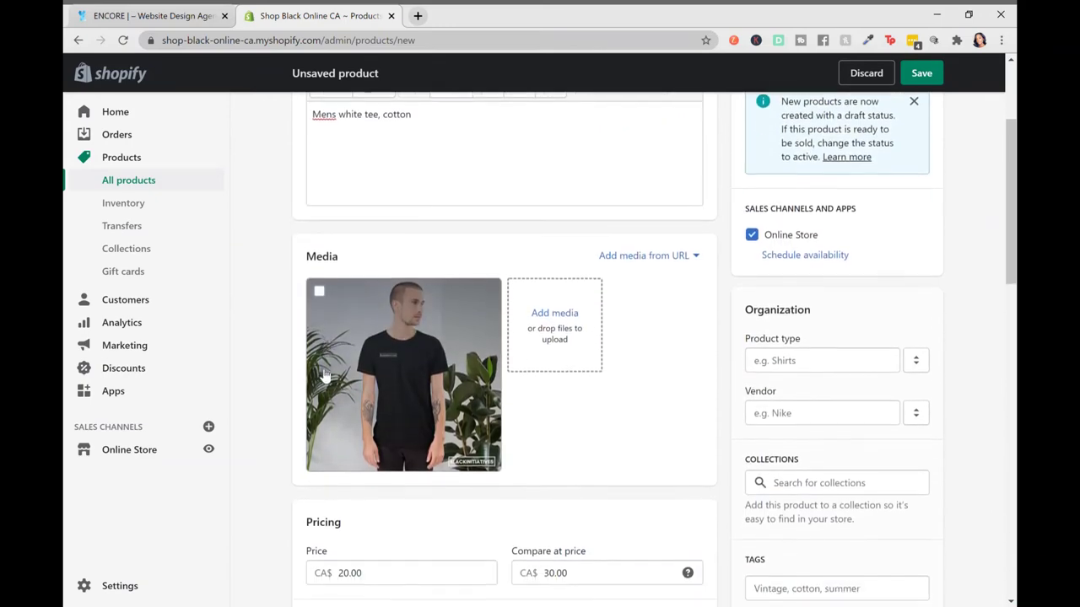
pyautogui.scroll(-7, 327, 376)
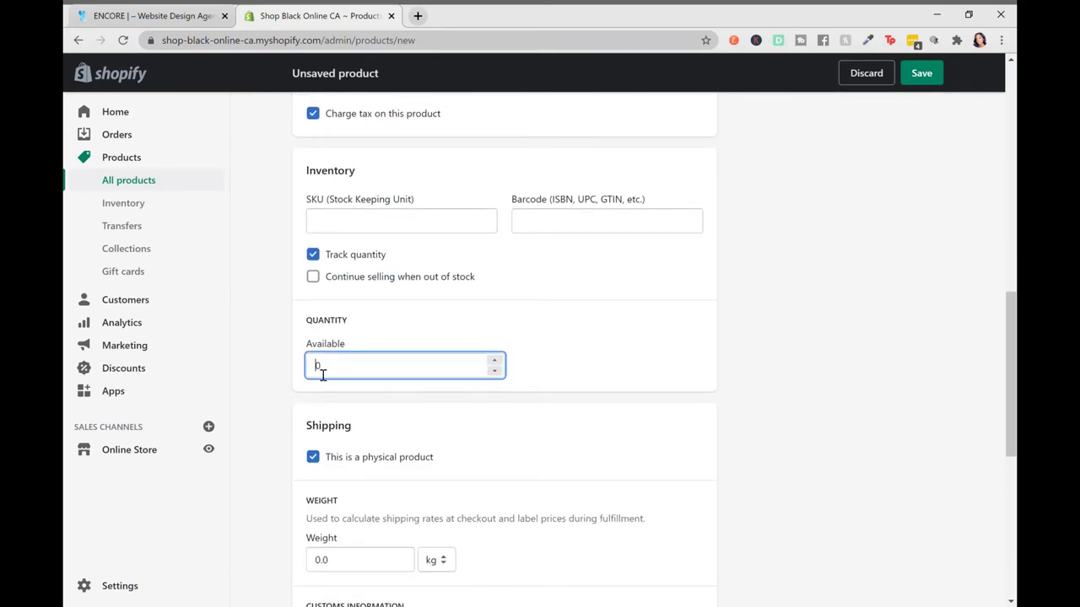
pyautogui.write('1')
pyautogui.press('Delete')
pyautogui.write('5')
pyautogui.click(502, 320)
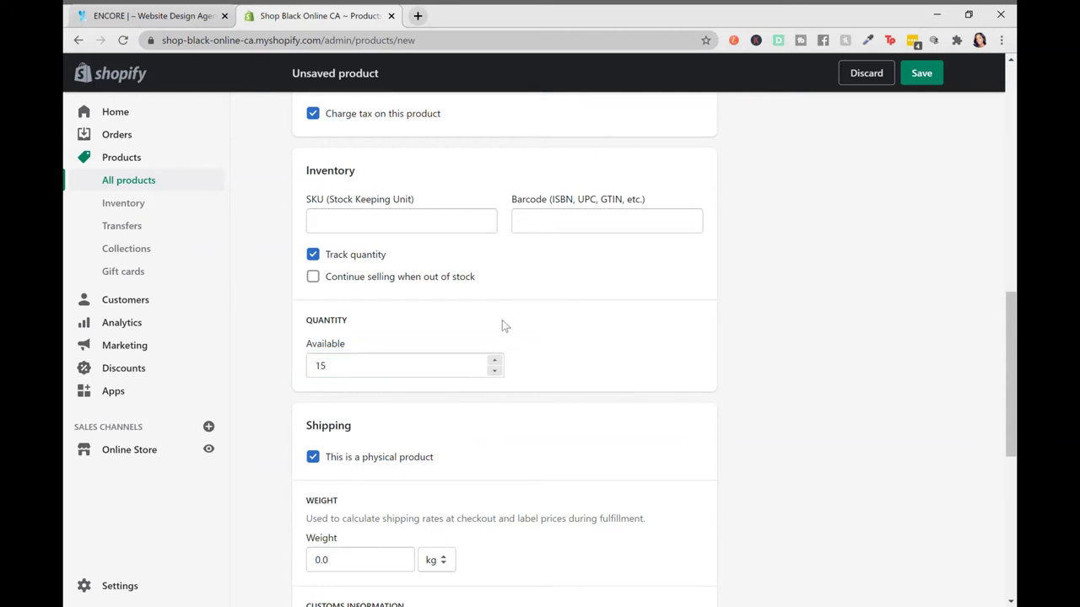
pyautogui.click(314, 279)
pyautogui.click(318, 284)
pyautogui.scroll(-1, 590, 329)
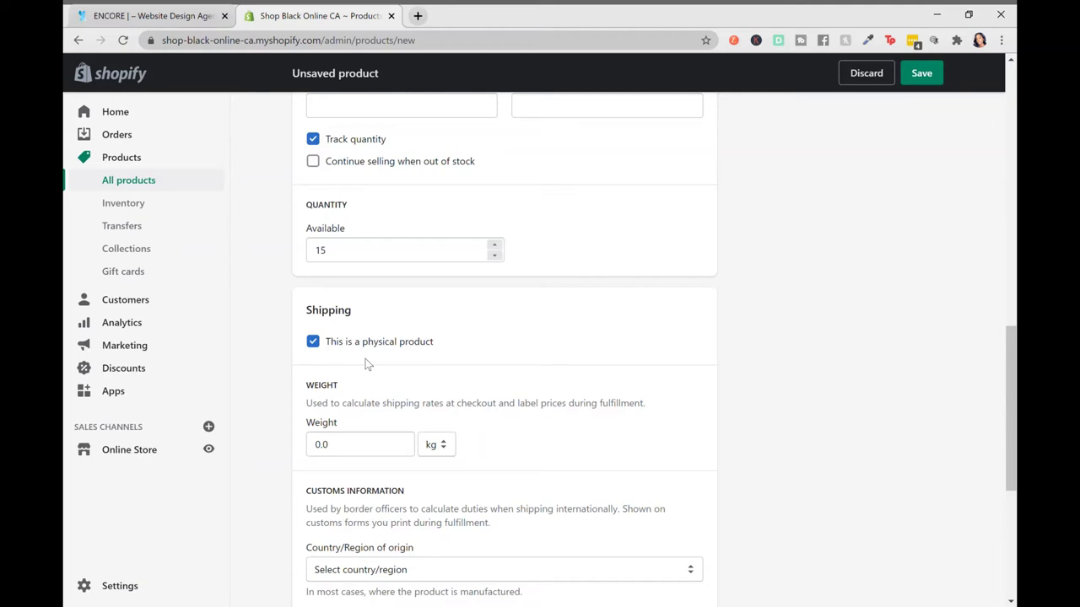
# Set the T-shirt's shipping weight to 1.0 kg
pyautogui.scroll(-2, 367, 364)
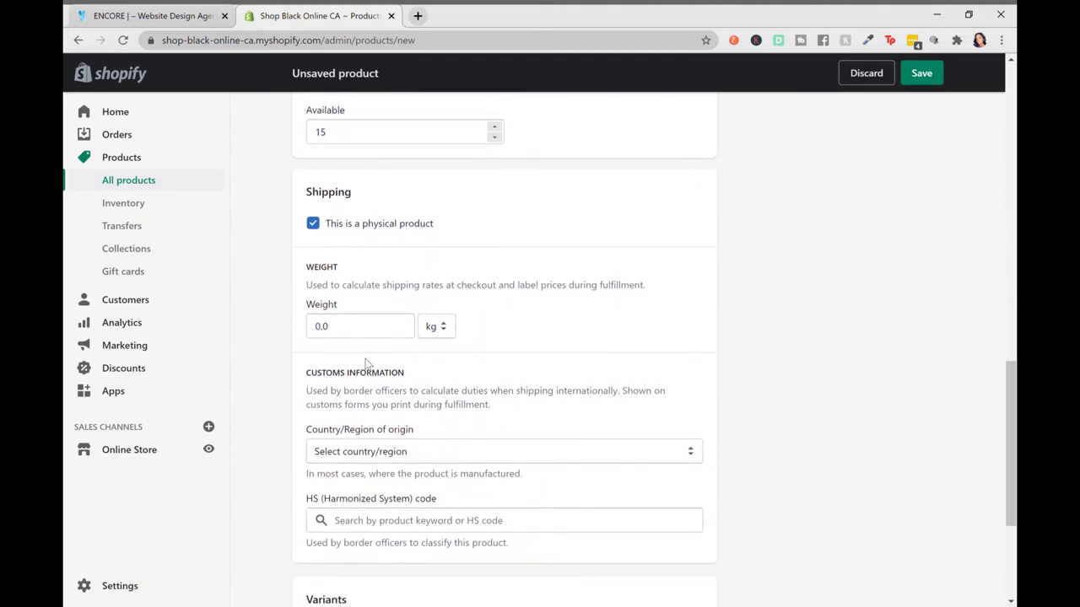
pyautogui.click(321, 333)
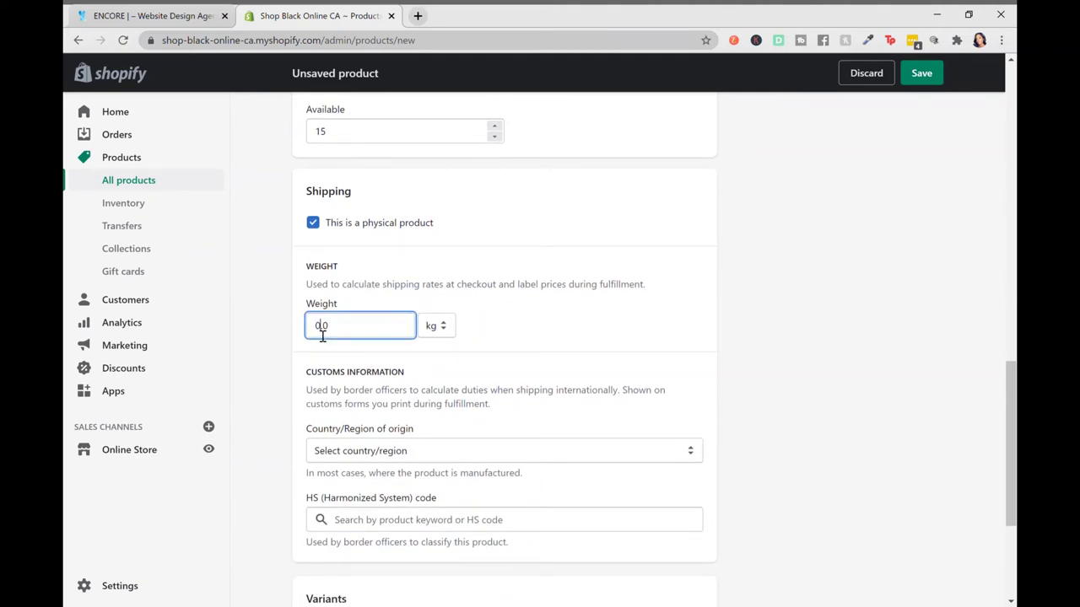
pyautogui.press('Delete')
pyautogui.write('1')
pyautogui.scroll(-2, 508, 327)
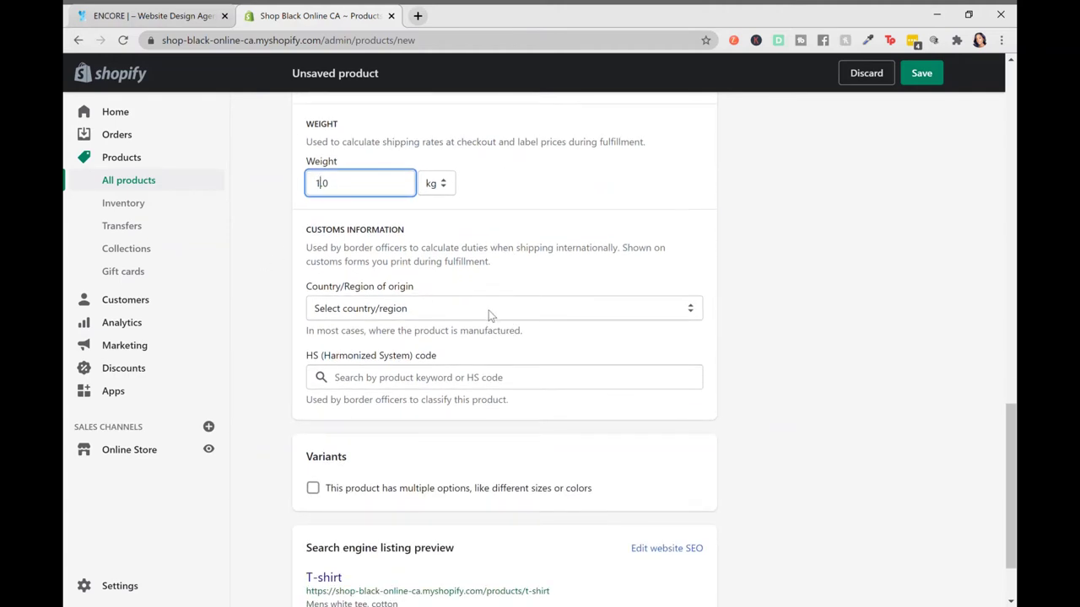
# Set the country of origin to Canada and the province to Ontario
pyautogui.click(483, 314)
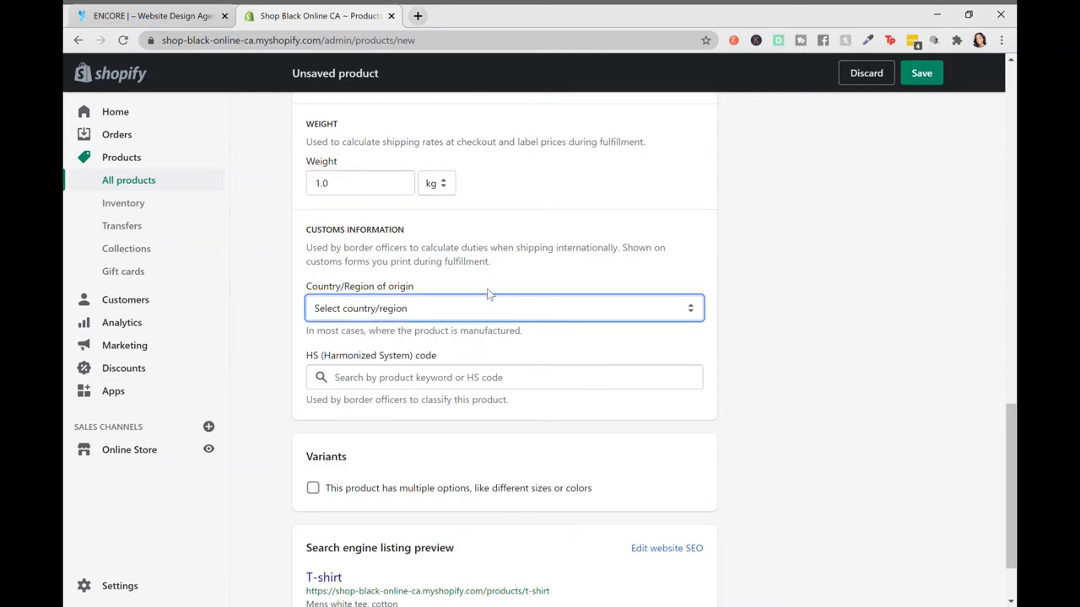
pyautogui.write('canada')
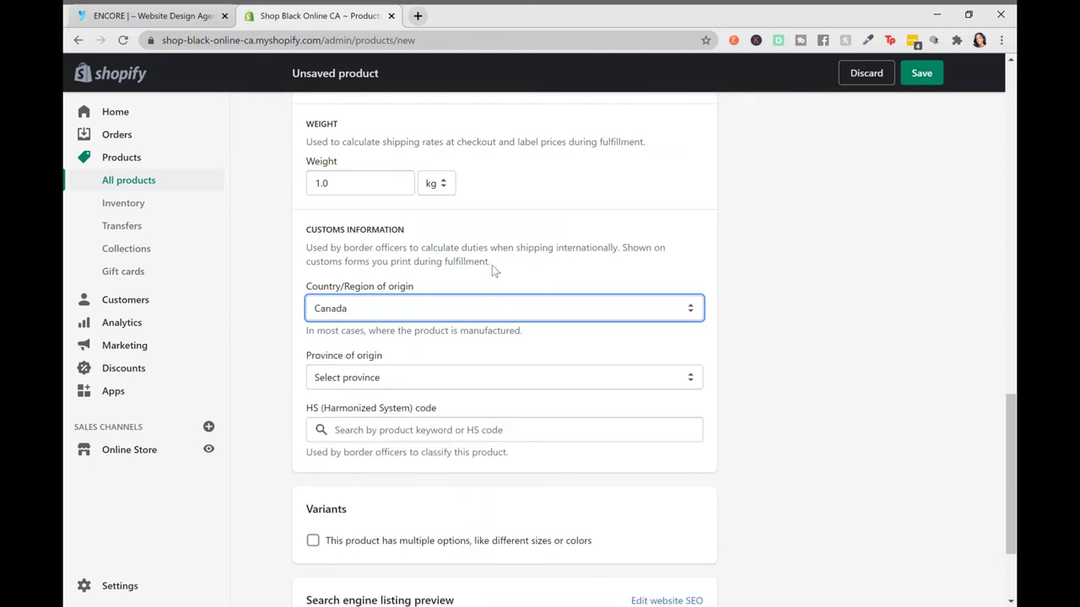
pyautogui.press('Tab')
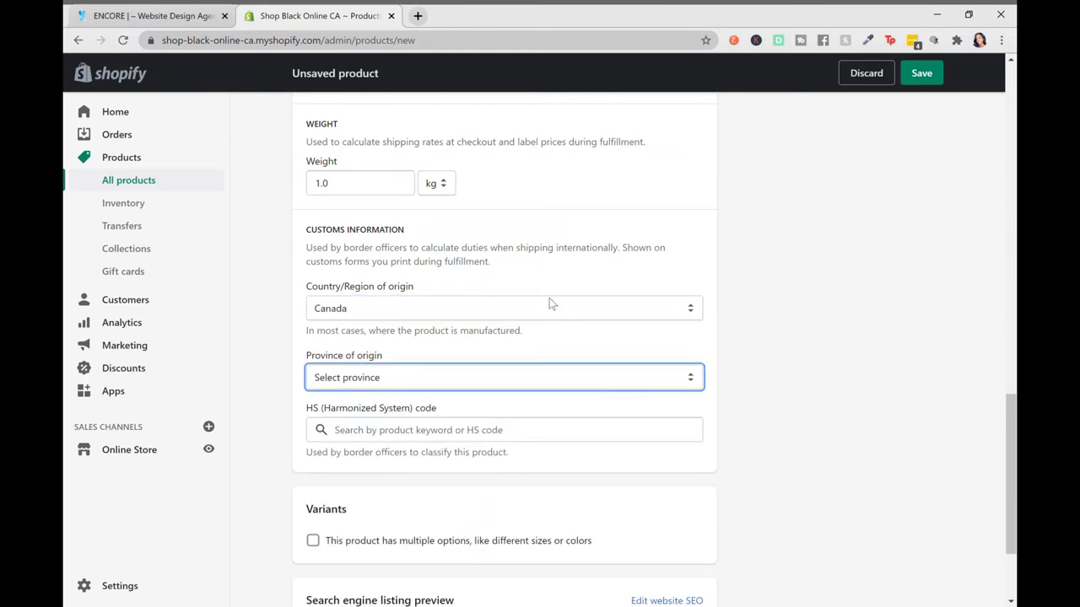
pyautogui.write('ontario')
pyautogui.scroll(-2, 872, 419)
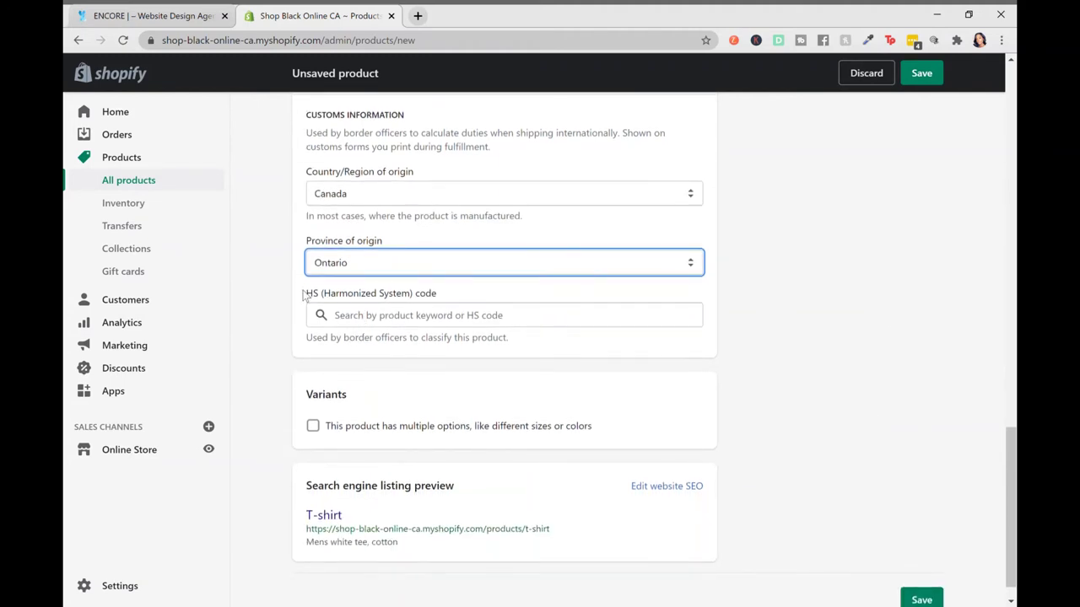
pyautogui.click(410, 319)
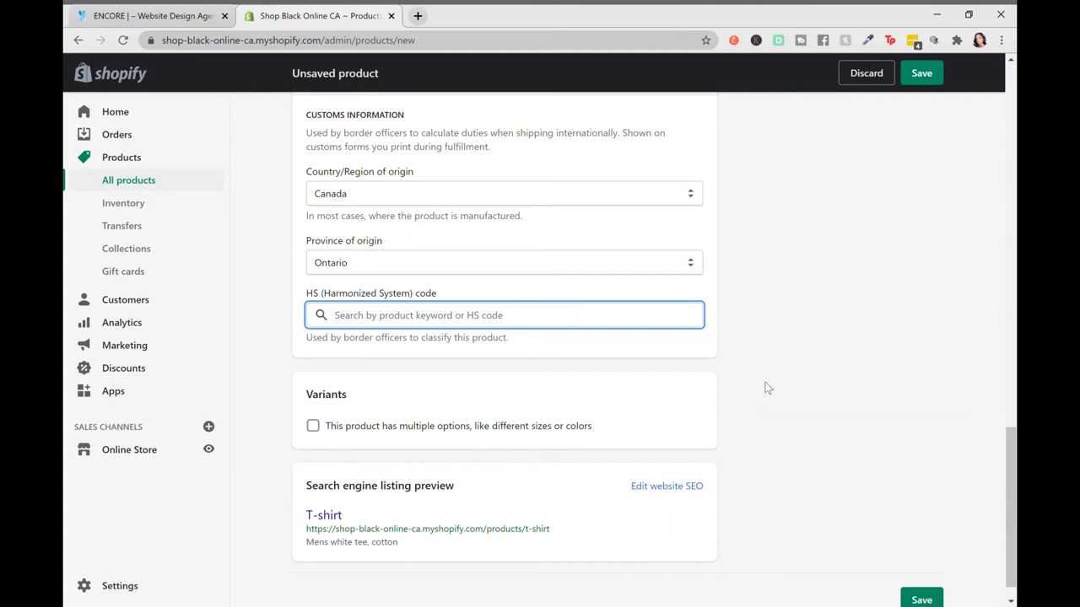
pyautogui.scroll(-1, 823, 377)
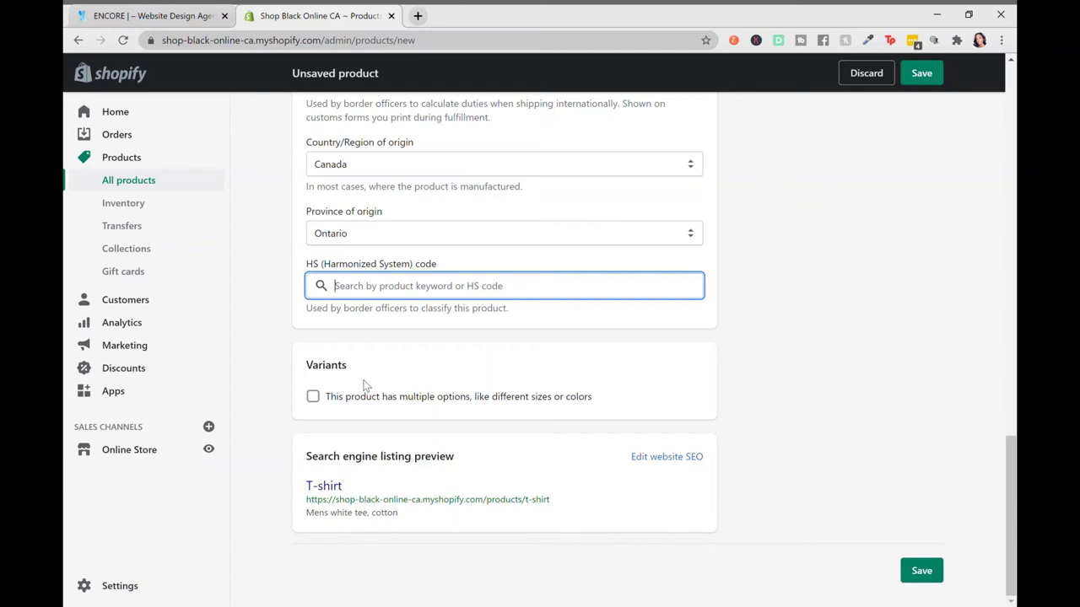
# Turn on multiple options and create a Colour option with values Black and White
pyautogui.scroll(15, 365, 385)
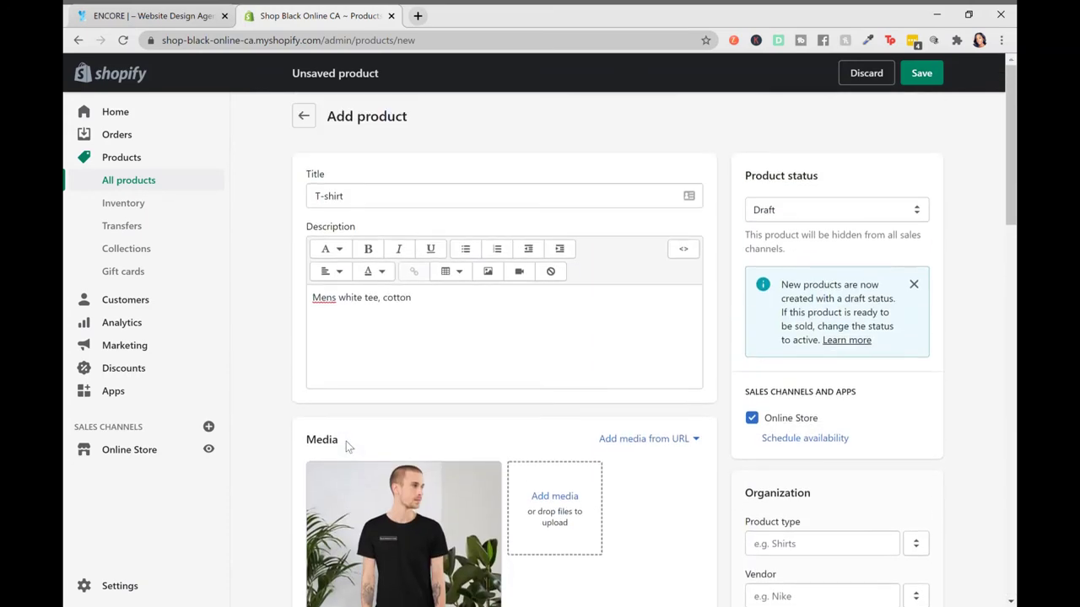
pyautogui.scroll(-2, 346, 444)
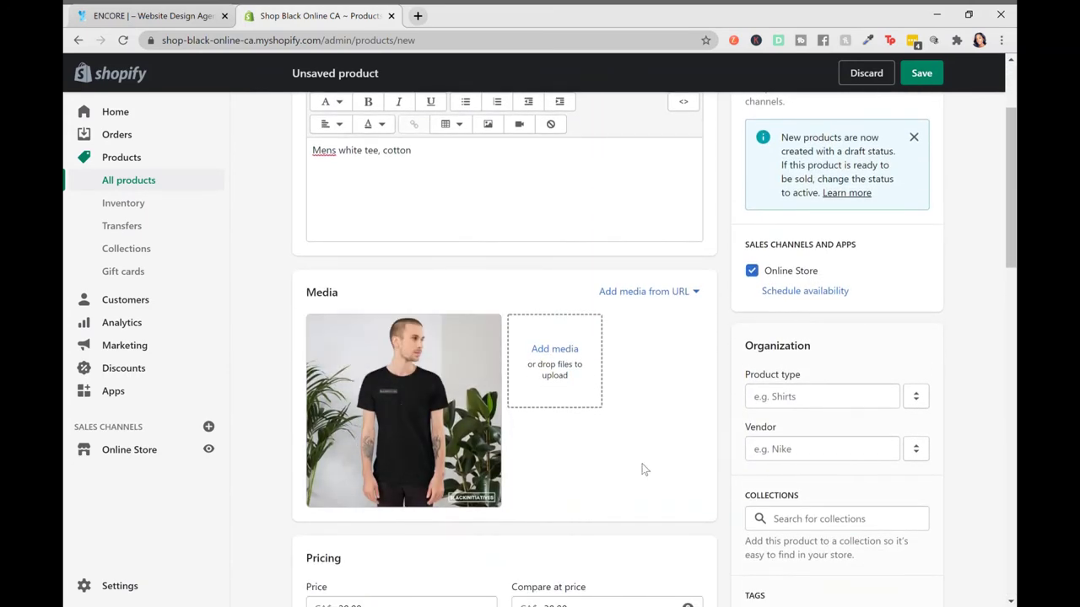
pyautogui.scroll(-15, 643, 469)
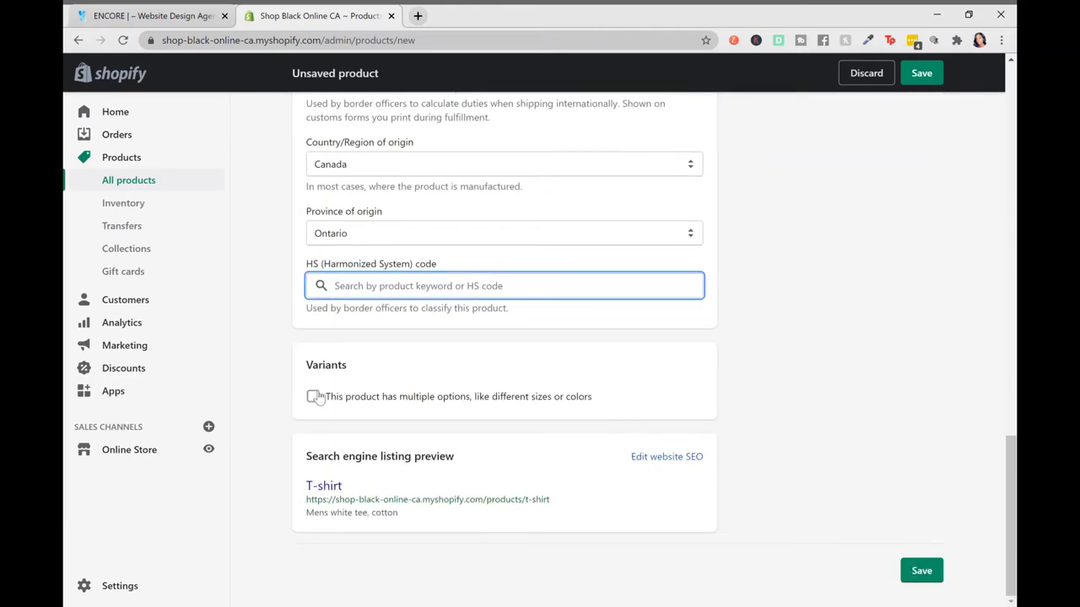
pyautogui.click(313, 396)
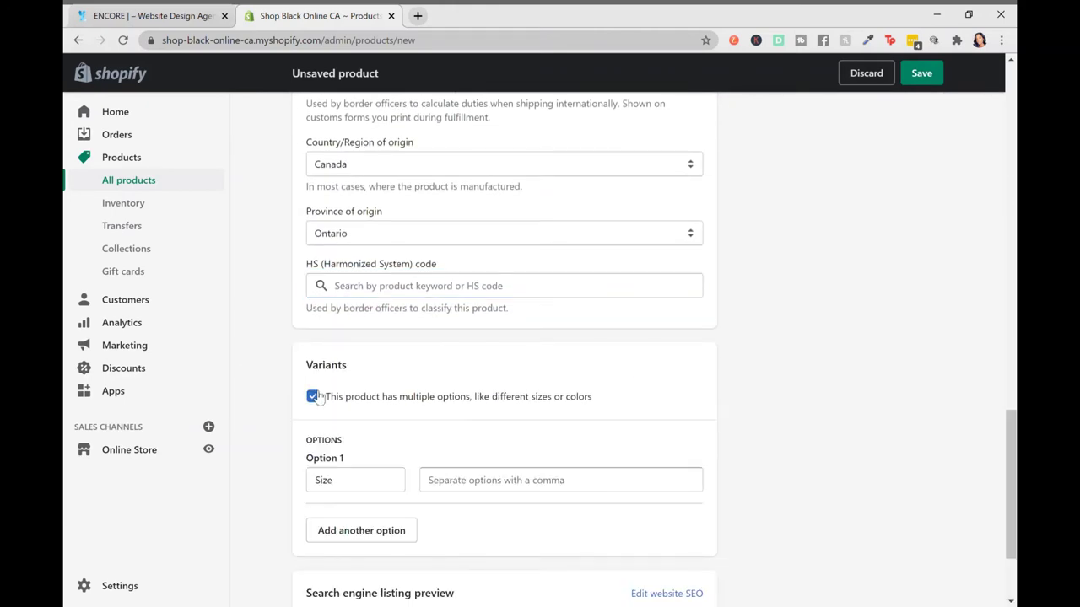
pyautogui.click(378, 491)
pyautogui.write('Co')
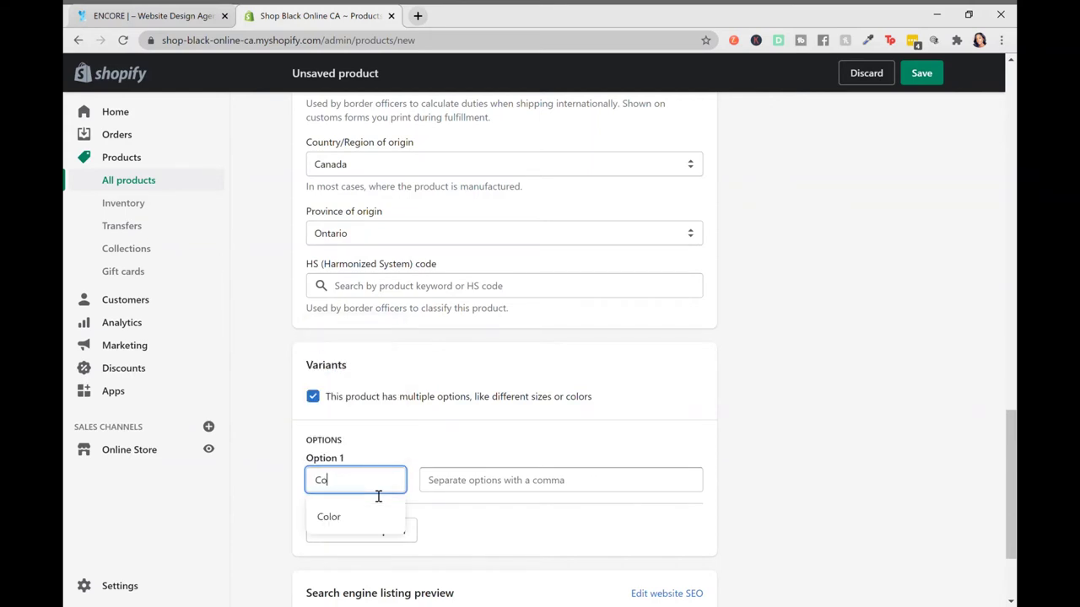
pyautogui.write('lour')
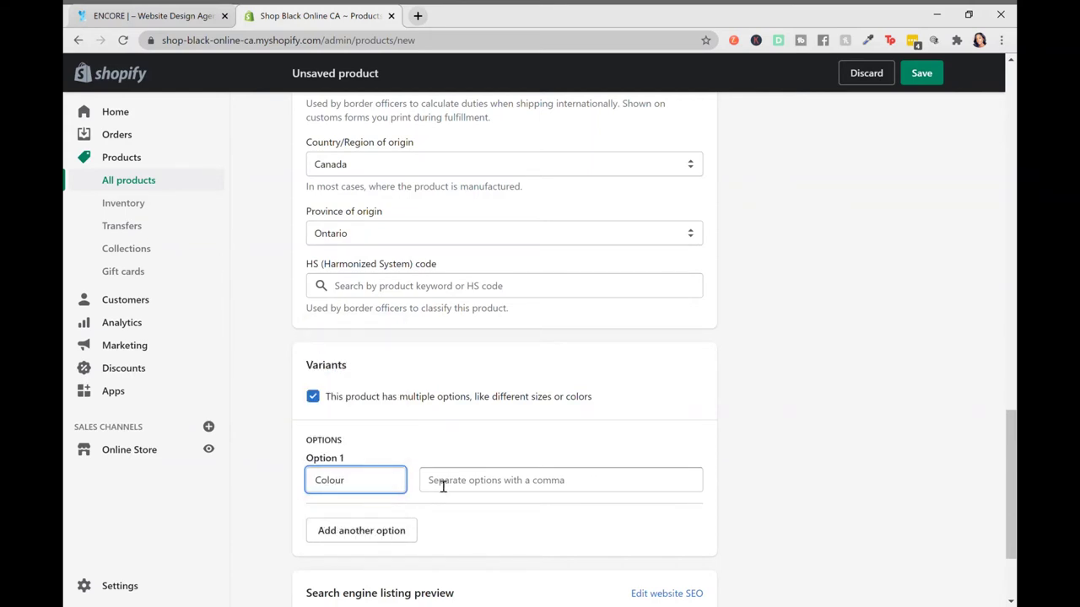
pyautogui.click(448, 488)
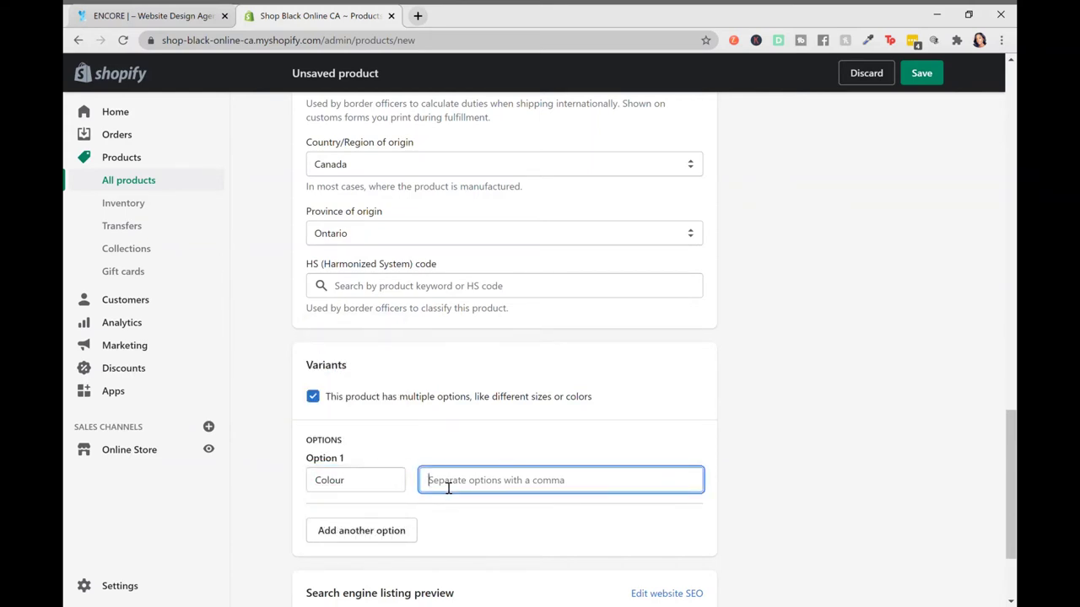
pyautogui.write('Black')
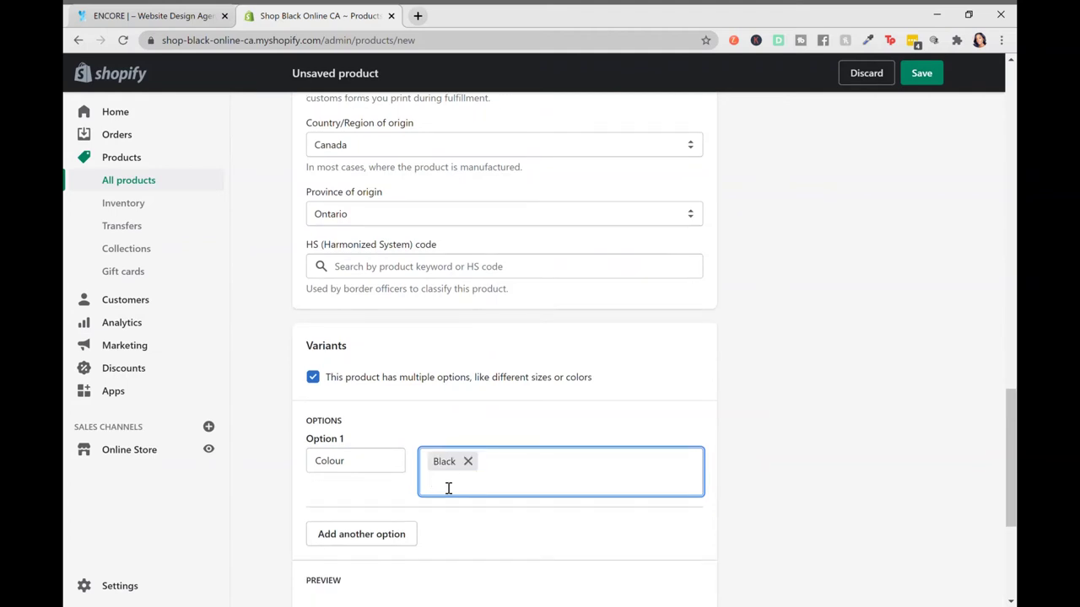
pyautogui.write(',White')
pyautogui.press('Return')
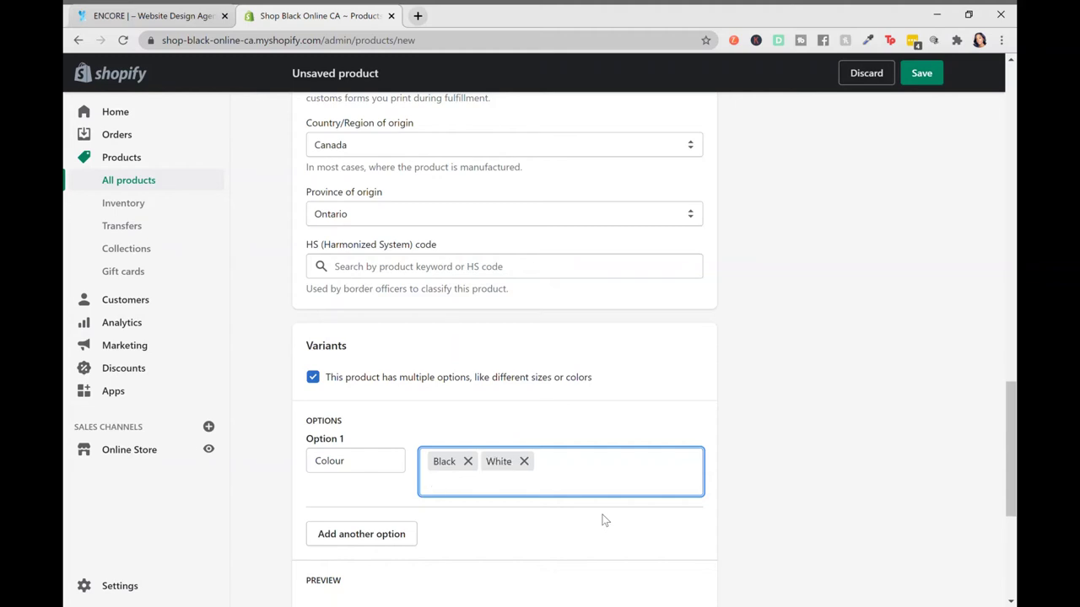
pyautogui.scroll(-1, 604, 521)
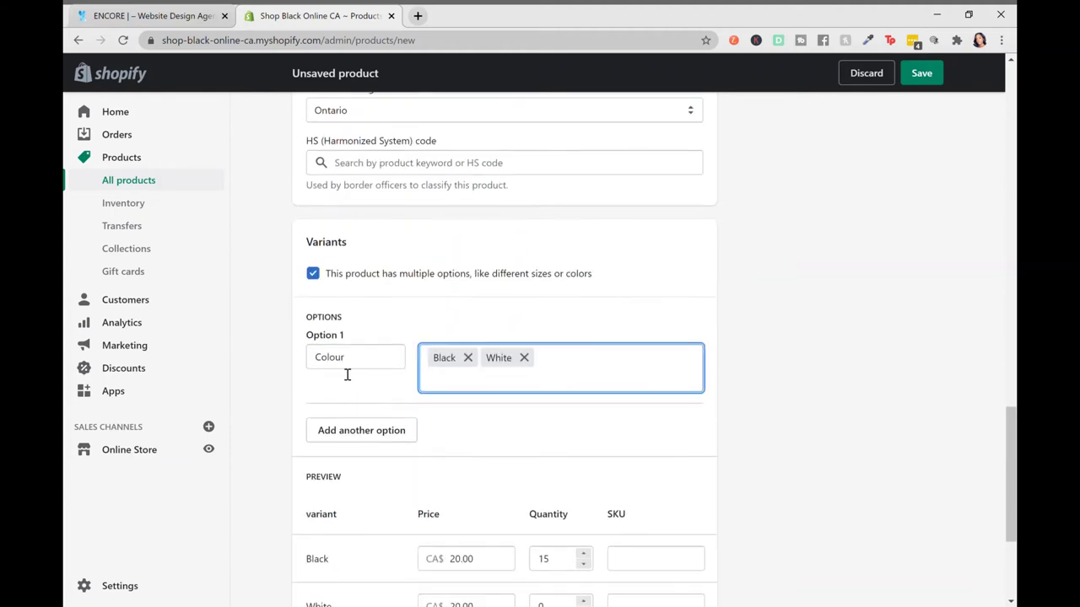
# Add a second option and give it the first size value S
pyautogui.click(364, 431)
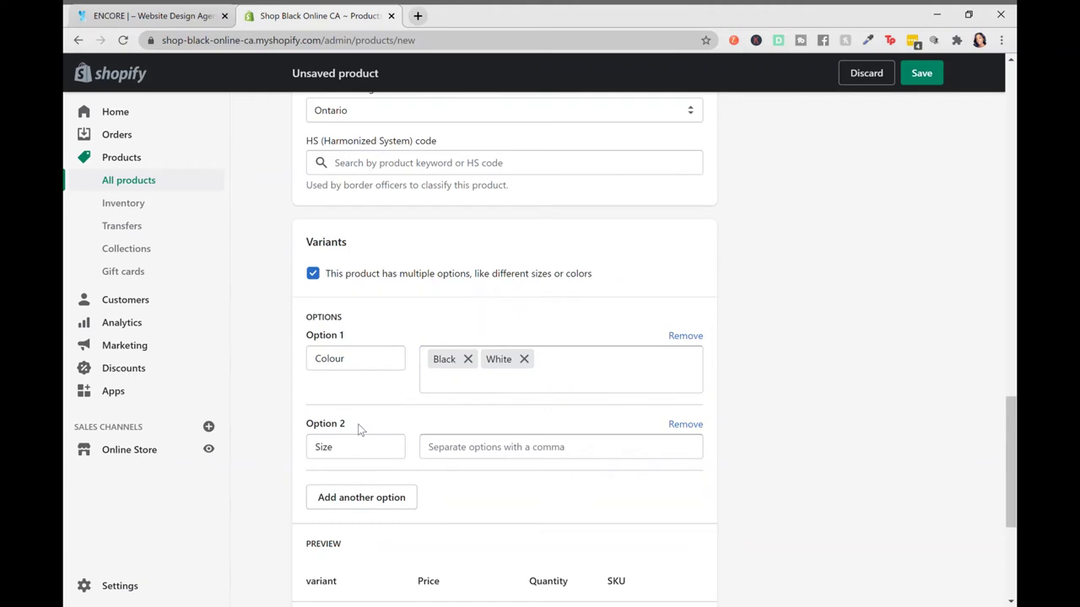
pyautogui.click(337, 453)
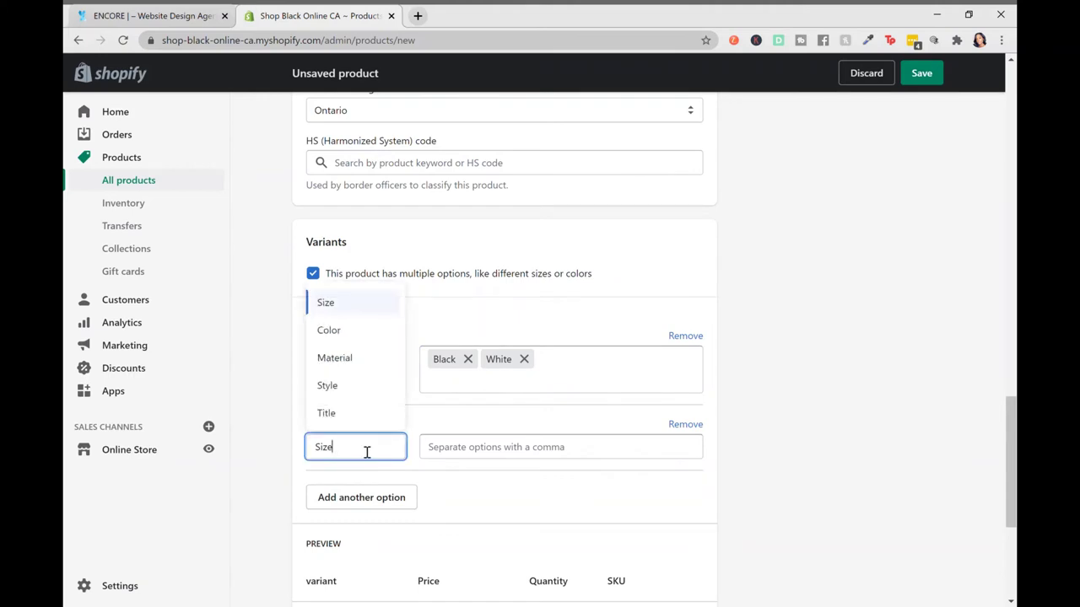
pyautogui.click(474, 453)
pyautogui.write('Small')
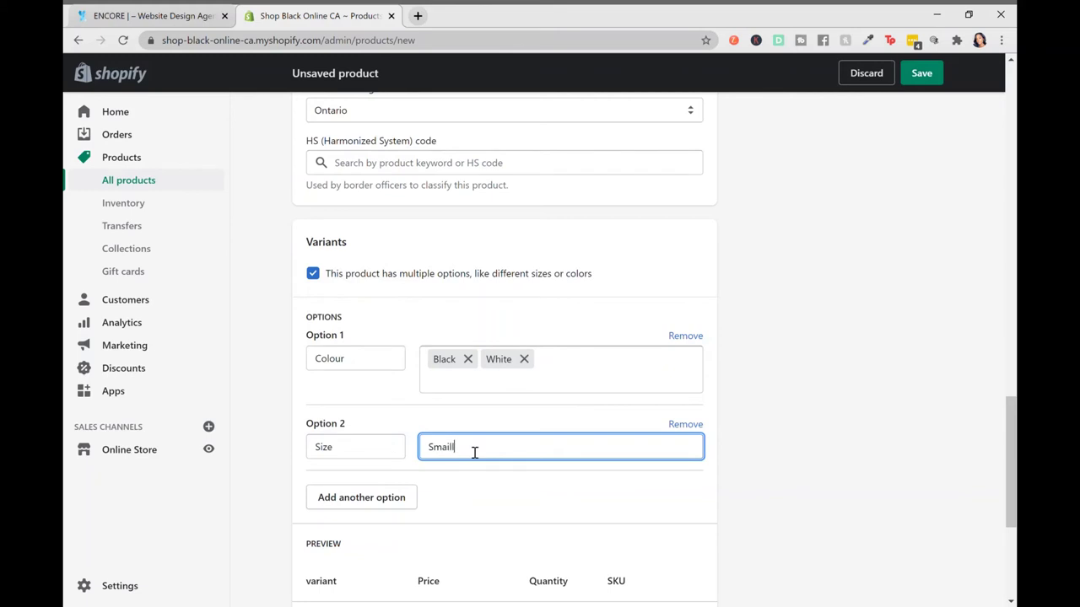
pyautogui.press('BackSpace')
pyautogui.press('BackSpace')
pyautogui.press('BackSpace')
pyautogui.press('BackSpace')
pyautogui.press('Return')
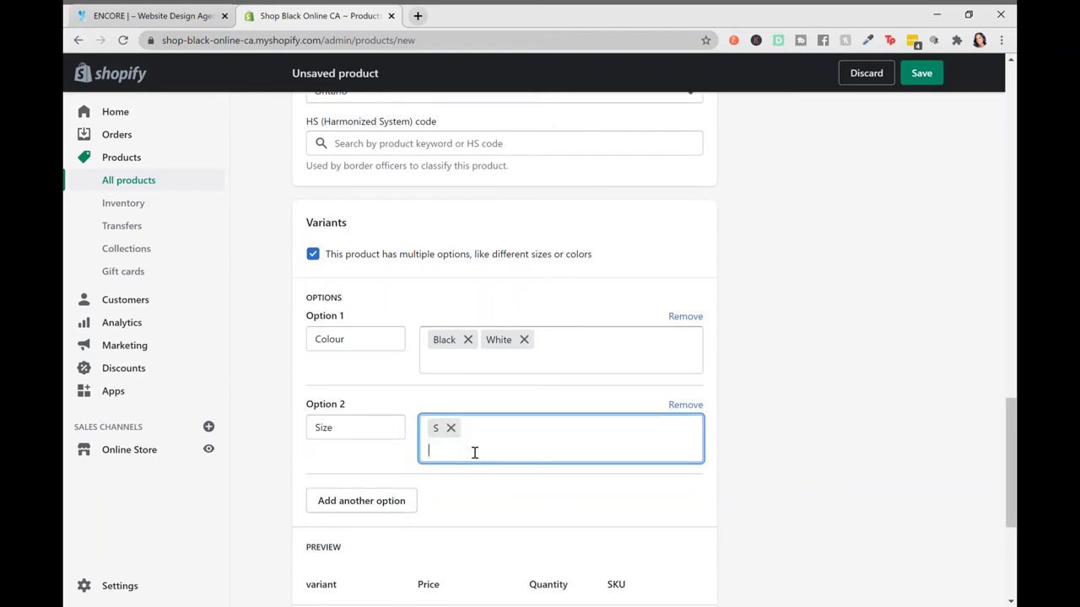
# Add the remaining size values M, L, XL and XXL
pyautogui.write('M')
pyautogui.press('Return')
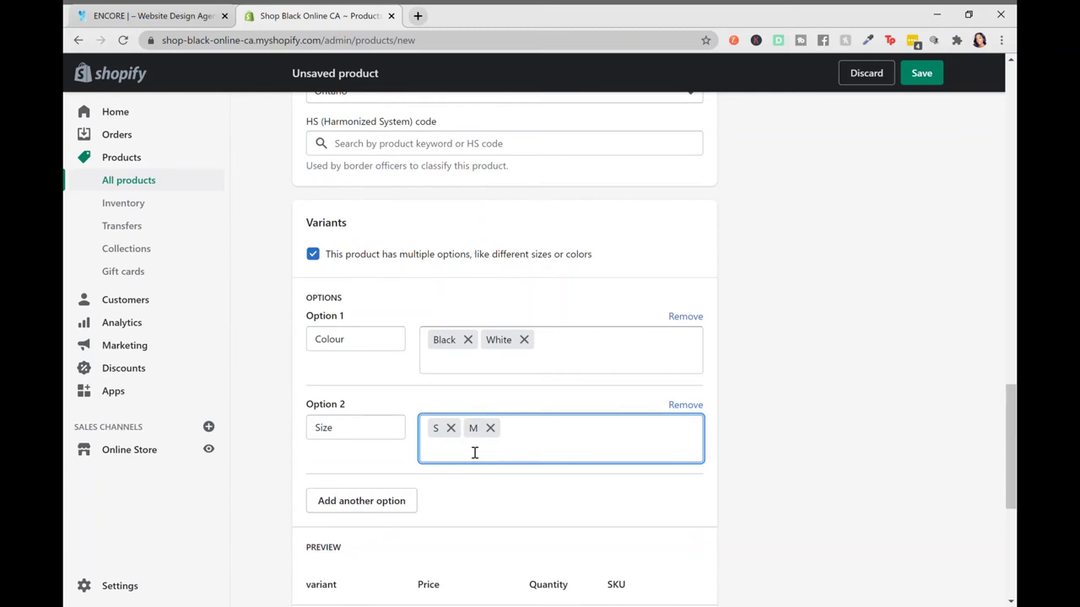
pyautogui.write('L')
pyautogui.press('Return')
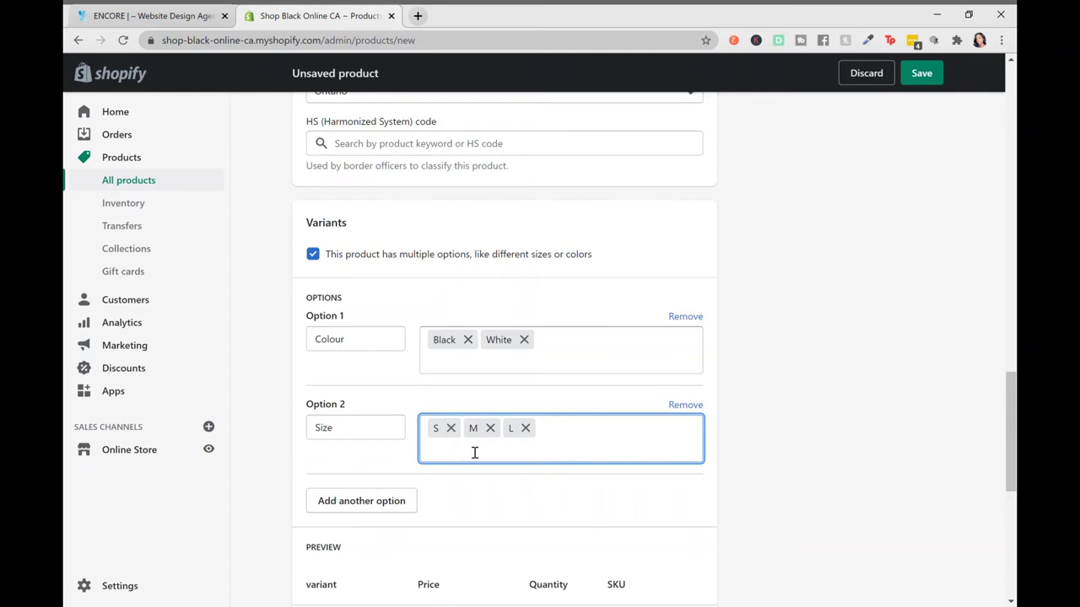
pyautogui.write('XL')
pyautogui.press('Return')
pyautogui.write('XXL')
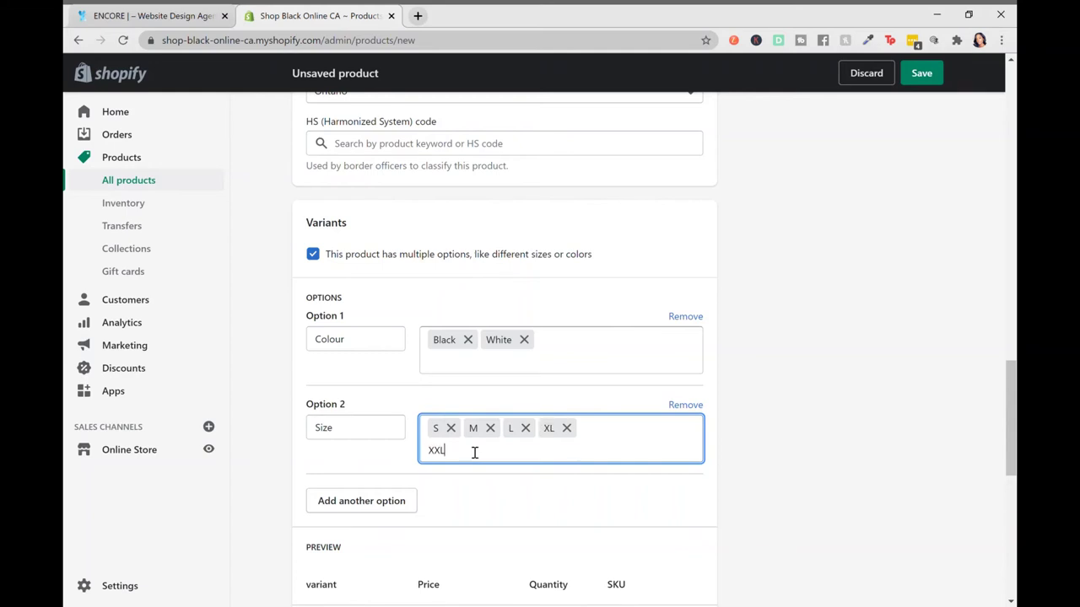
pyautogui.press('Return')
pyautogui.scroll(-2, 475, 453)
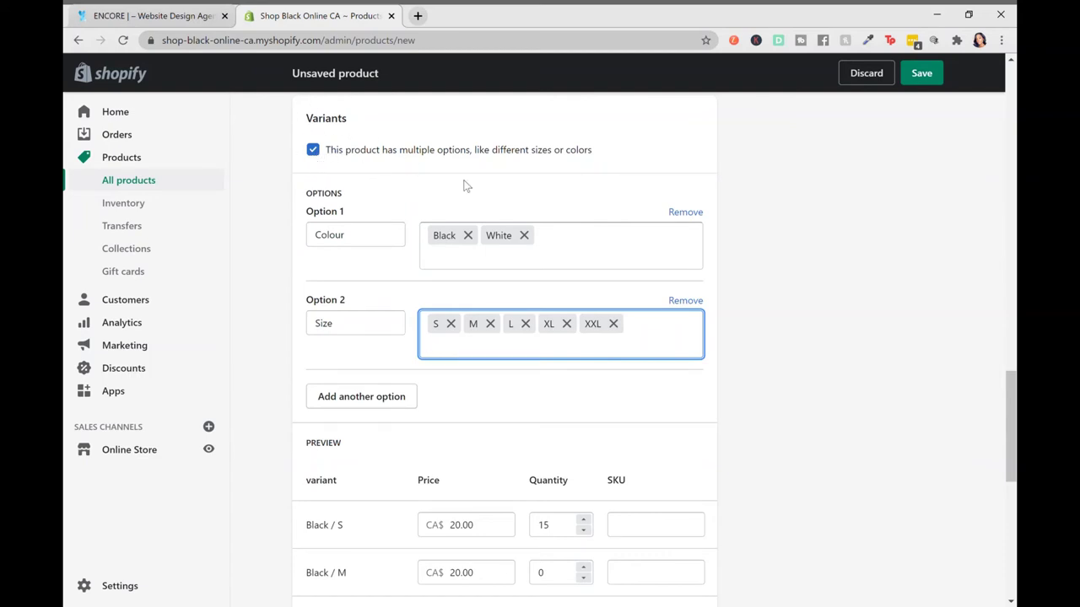
# Set quantity 5 for Black / S, M, L, XL and XXL variants
pyautogui.scroll(-3, 465, 184)
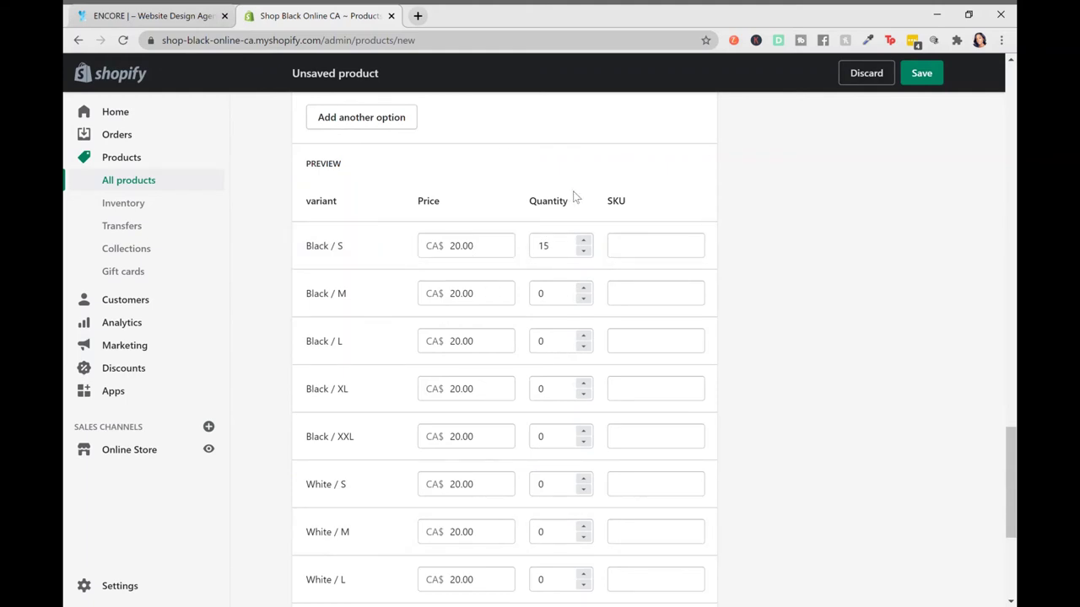
pyautogui.doubleClick(558, 251)
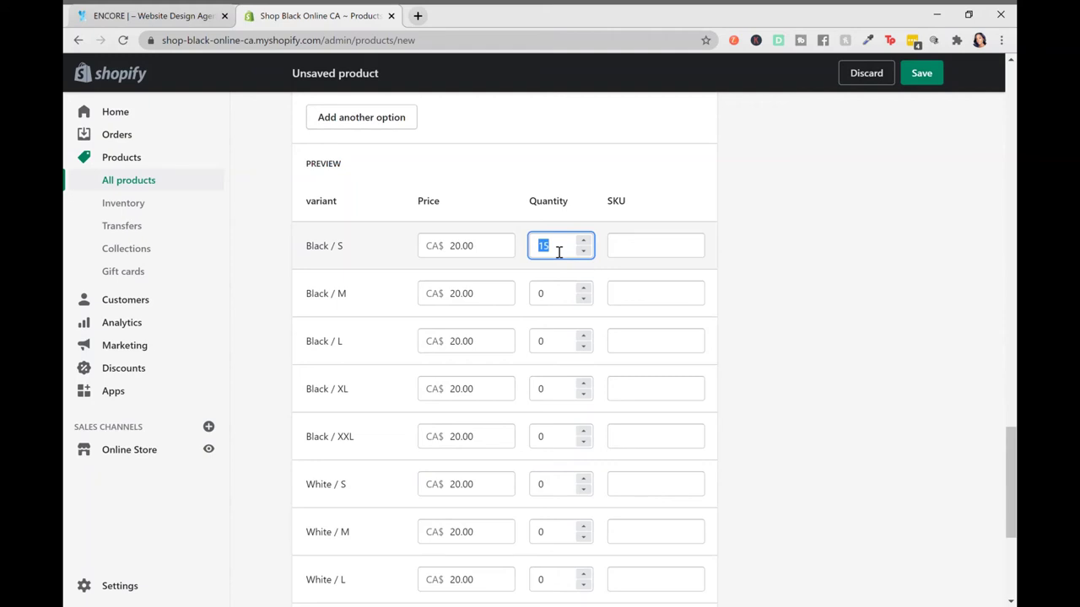
pyautogui.write('5')
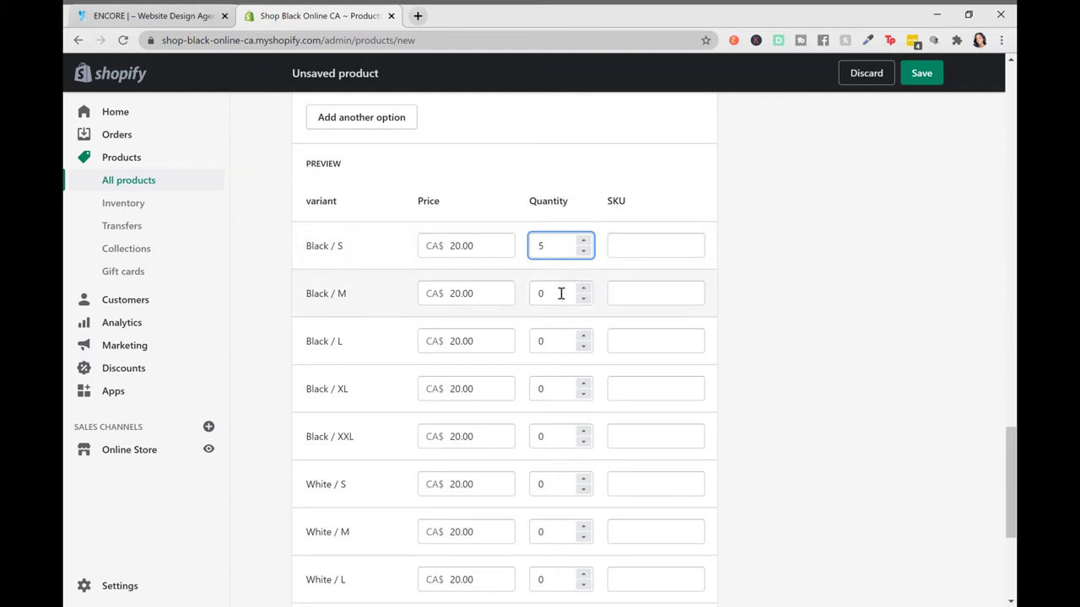
pyautogui.doubleClick(561, 293)
pyautogui.write('5')
pyautogui.doubleClick(559, 347)
pyautogui.write('5')
pyautogui.doubleClick(557, 396)
pyautogui.write('5')
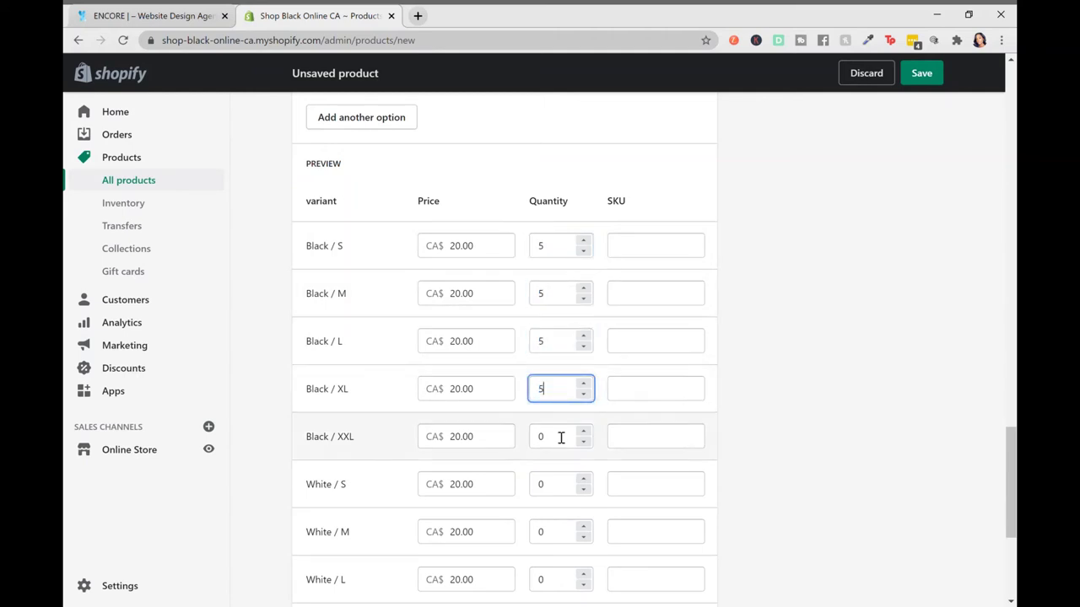
pyautogui.doubleClick(561, 437)
pyautogui.write('5')
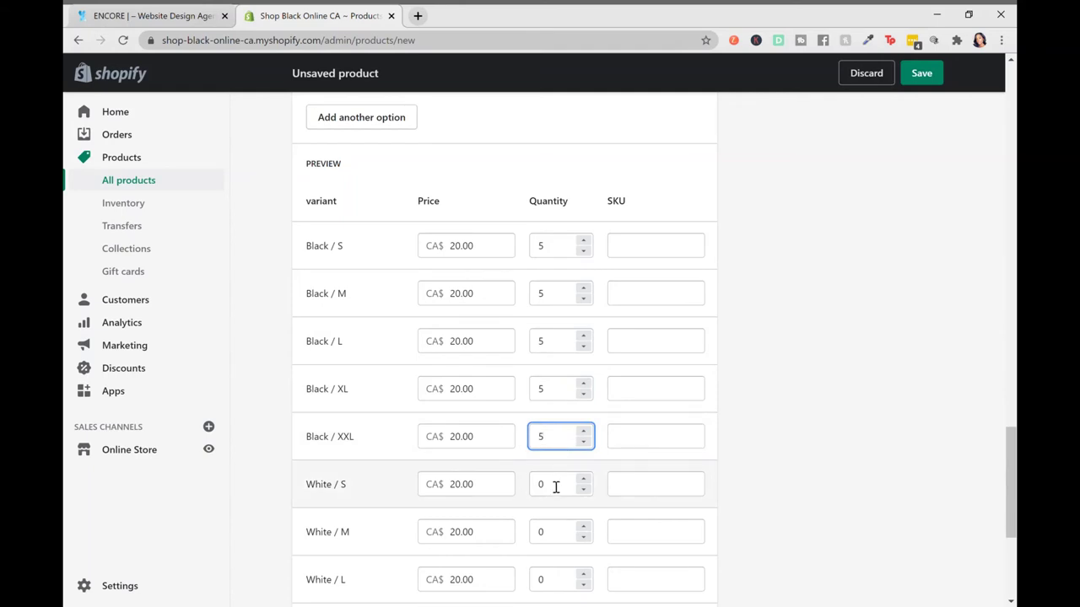
# Set quantity 5 for the White / S, M and L variants
pyautogui.doubleClick(556, 487)
pyautogui.write('5')
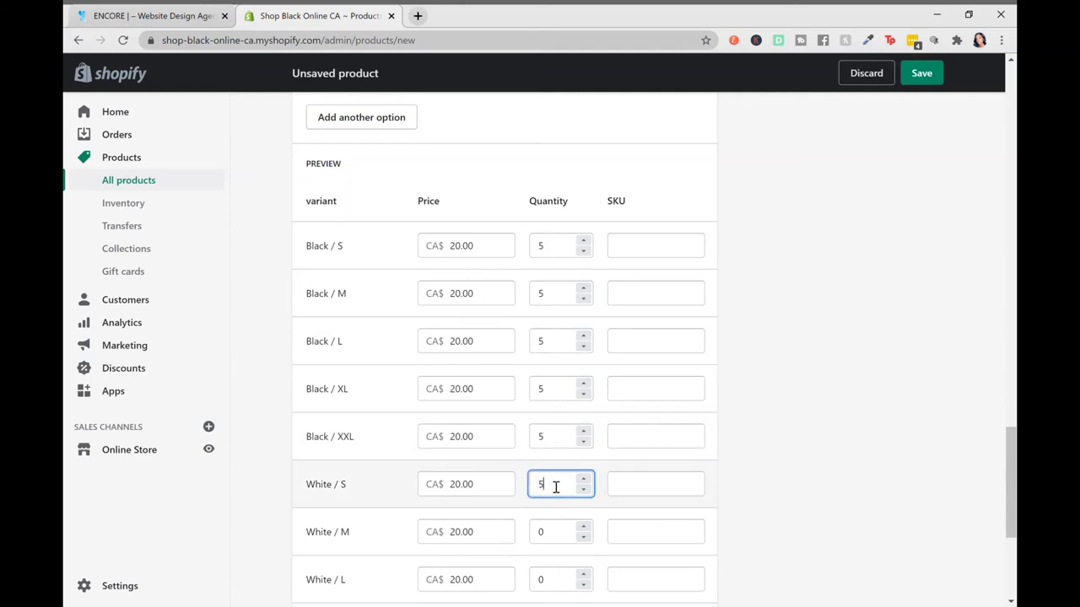
pyautogui.doubleClick(554, 538)
pyautogui.write('5')
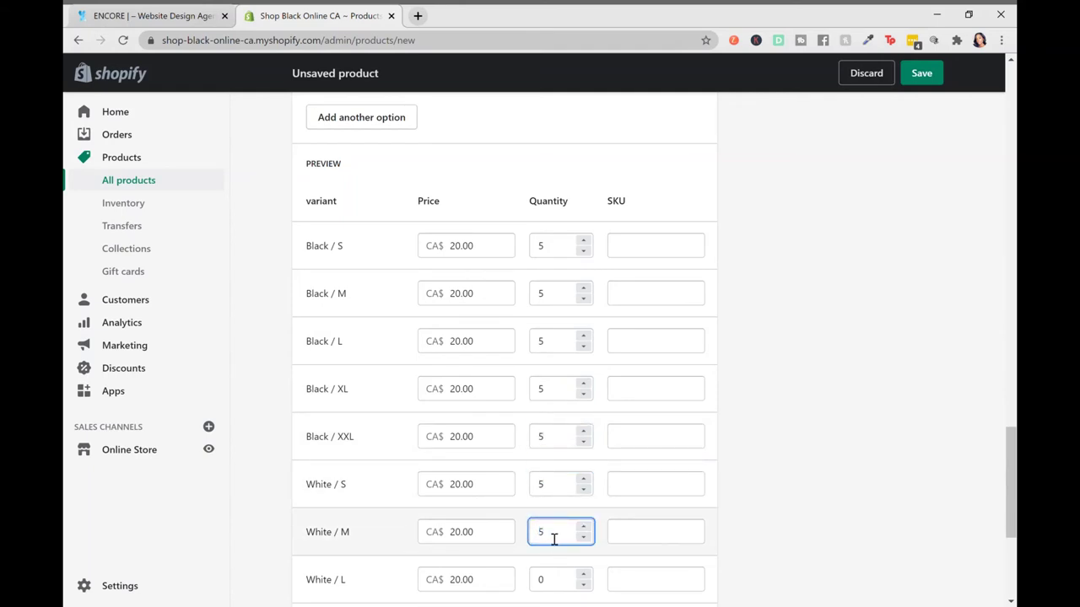
pyautogui.scroll(-1, 555, 540)
pyautogui.scroll(-1, 553, 506)
pyautogui.doubleClick(552, 471)
pyautogui.write('5')
pyautogui.scroll(-1, 556, 511)
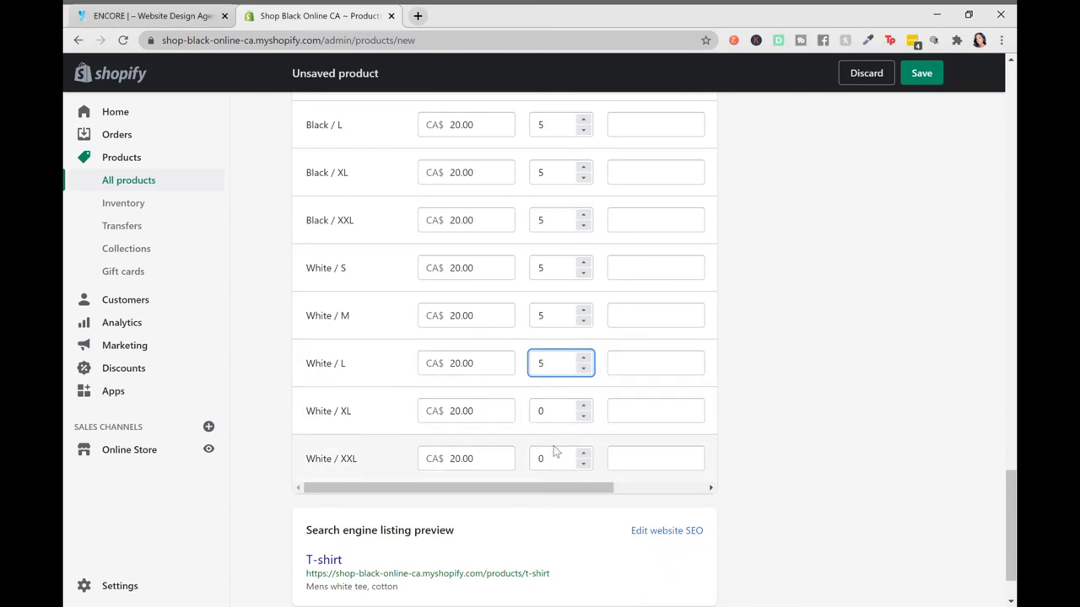
pyautogui.click(901, 350)
pyautogui.scroll(-1, 901, 355)
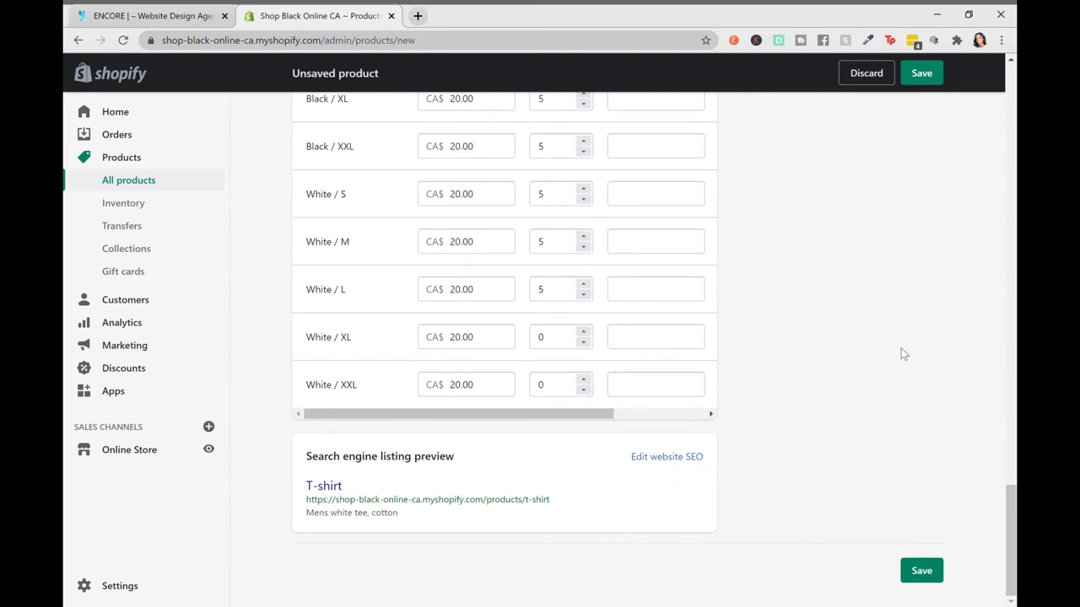
# Overwrite the Inventory section's Available quantity of 15 with 25
pyautogui.scroll(10, 901, 350)
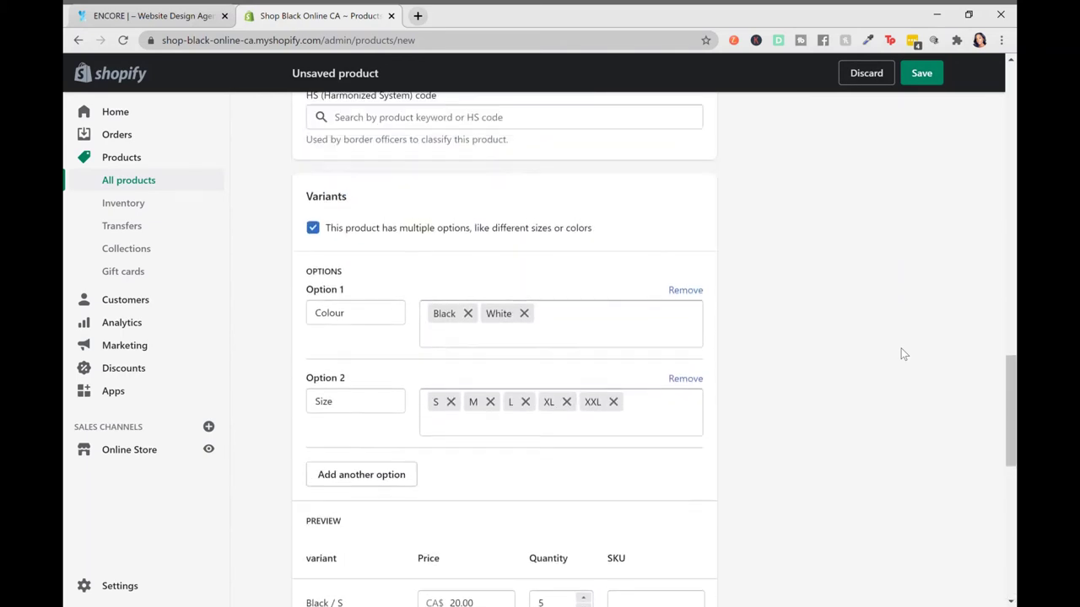
pyautogui.scroll(15, 901, 350)
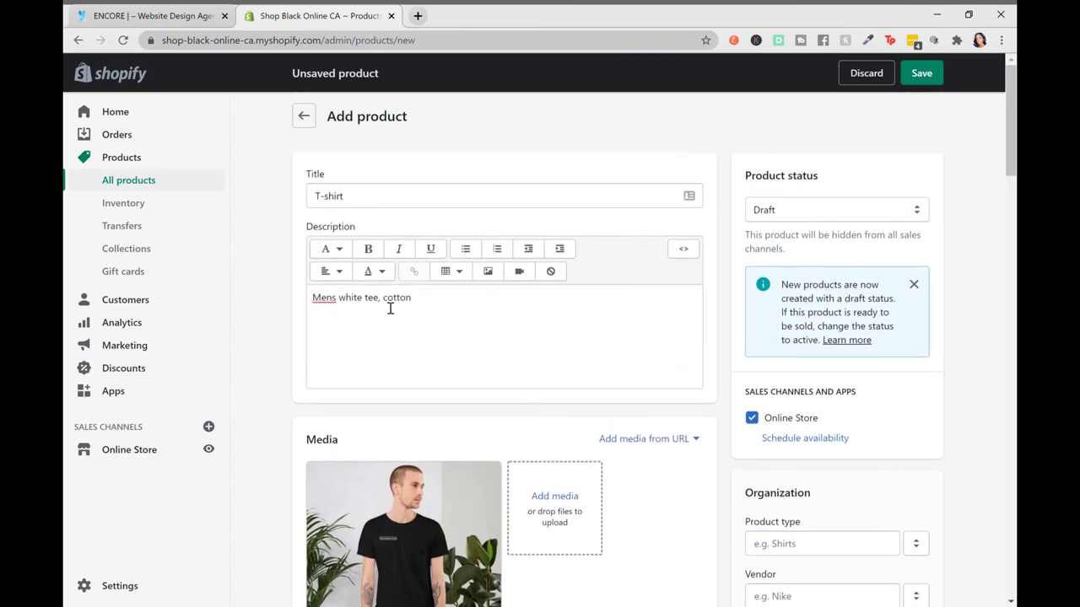
pyautogui.scroll(-3, 390, 309)
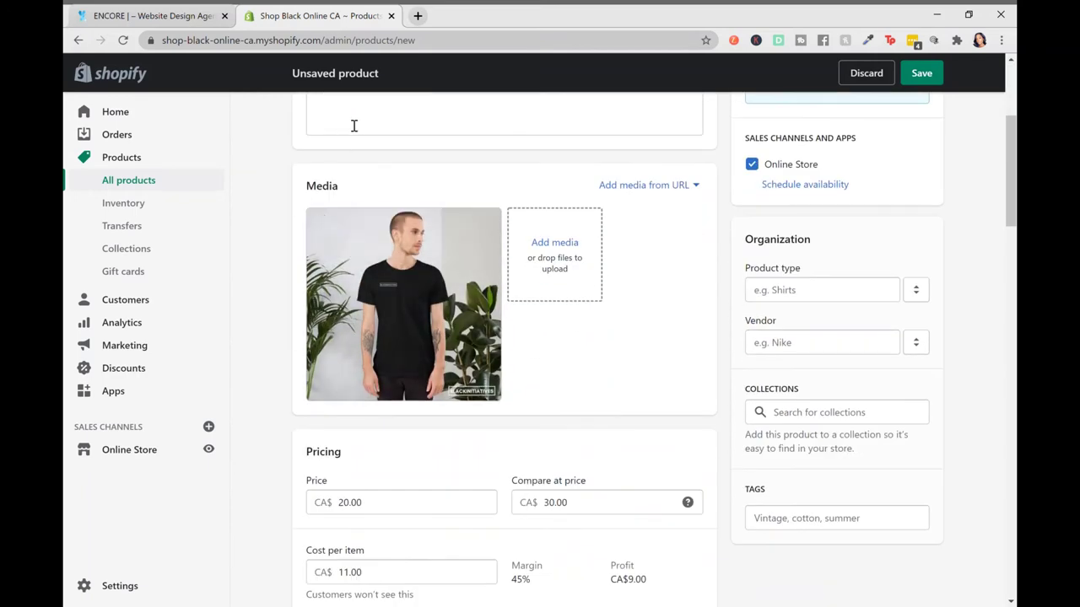
pyautogui.scroll(-3, 436, 279)
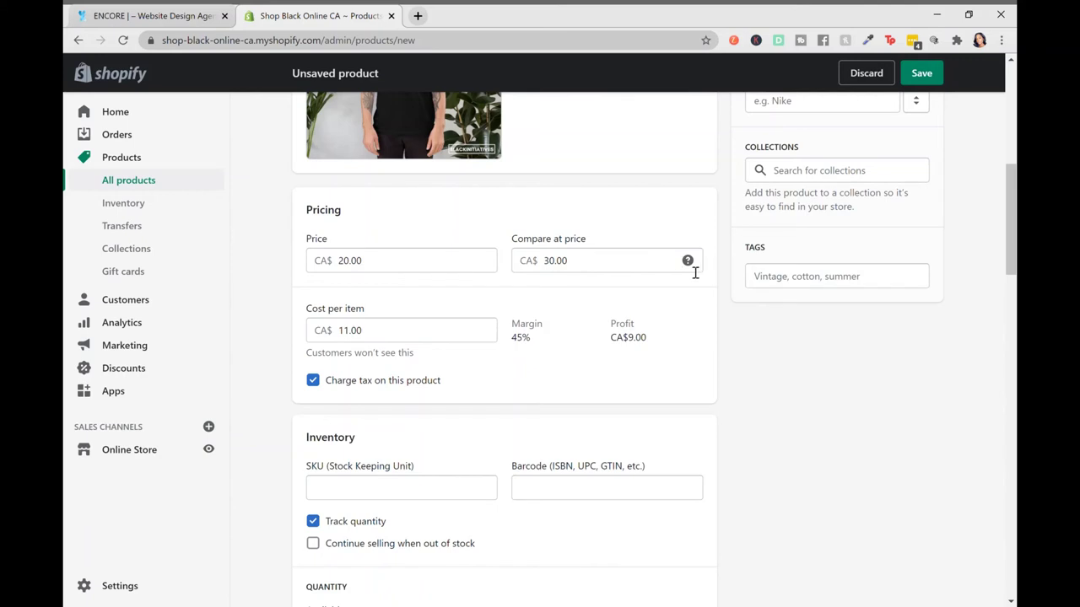
pyautogui.moveTo(695, 272)
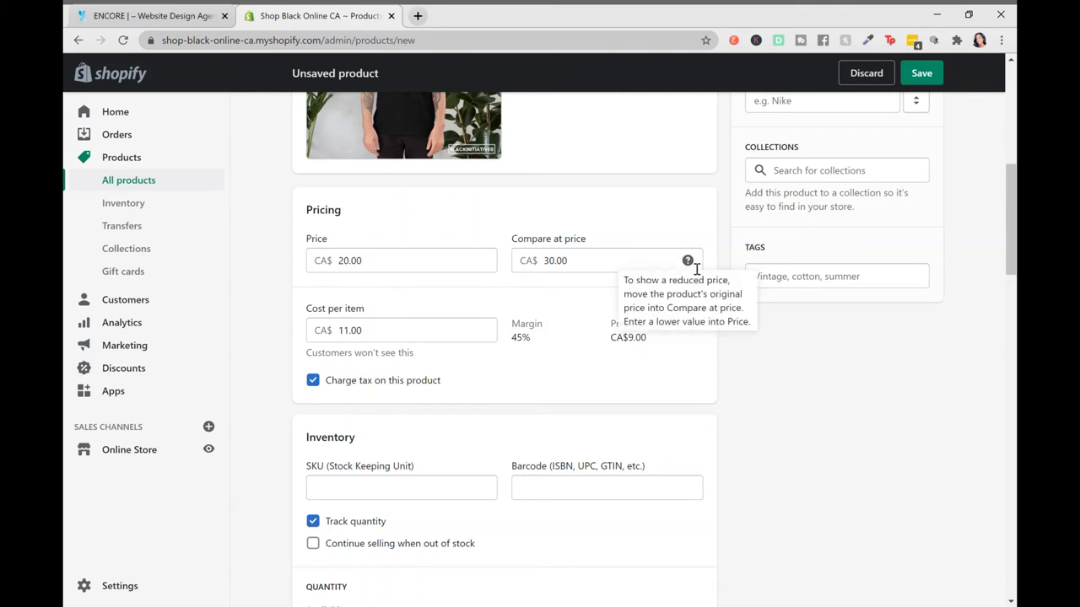
pyautogui.scroll(-2, 692, 253)
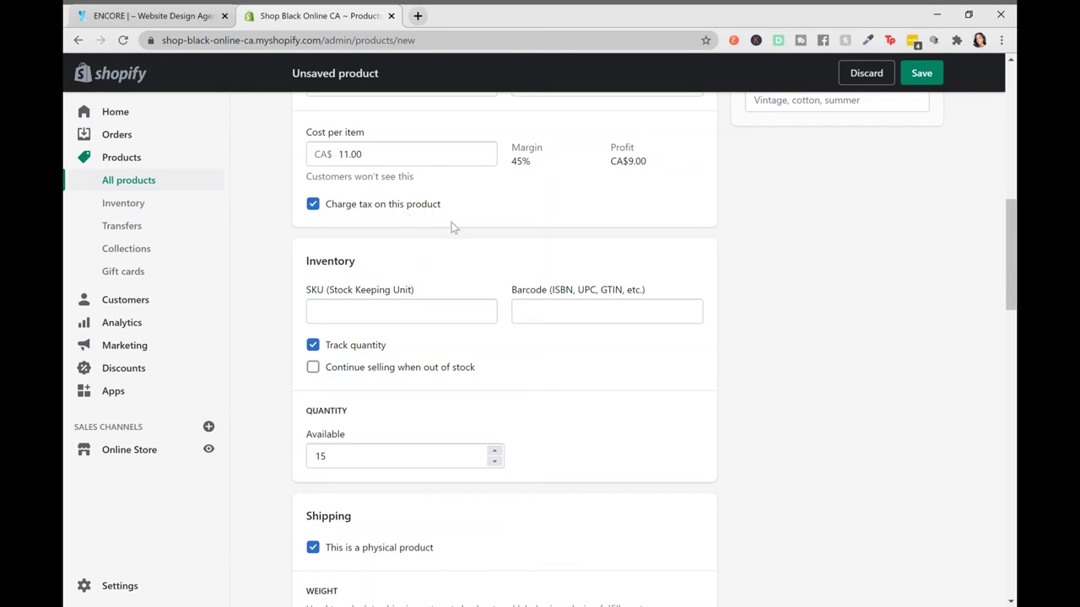
pyautogui.scroll(-2, 452, 221)
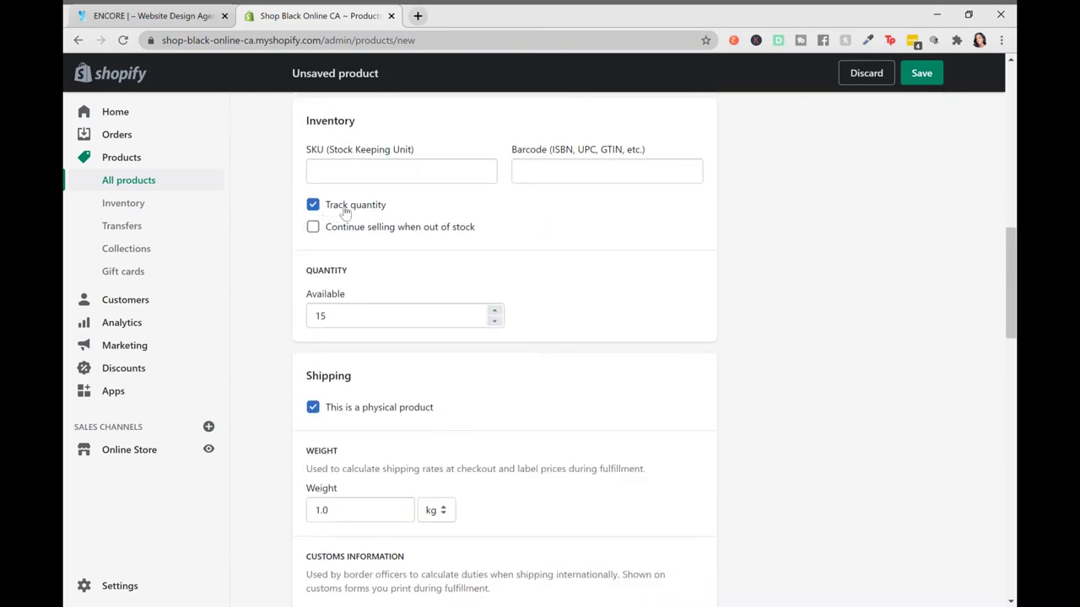
pyautogui.click(339, 325)
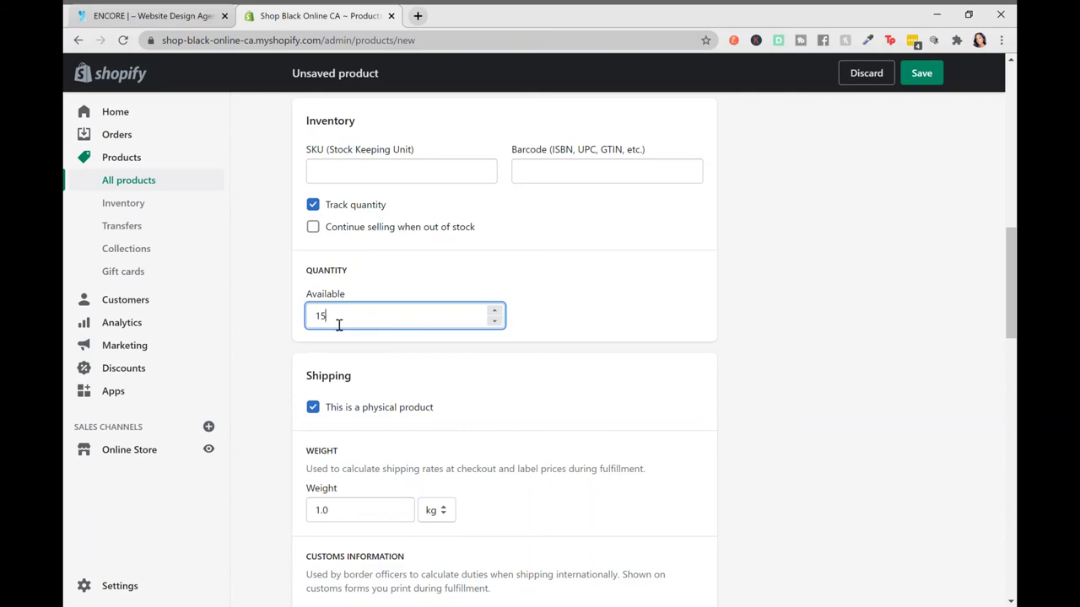
pyautogui.doubleClick(339, 324)
pyautogui.write('25')
pyautogui.click(614, 282)
pyautogui.scroll(-2, 613, 282)
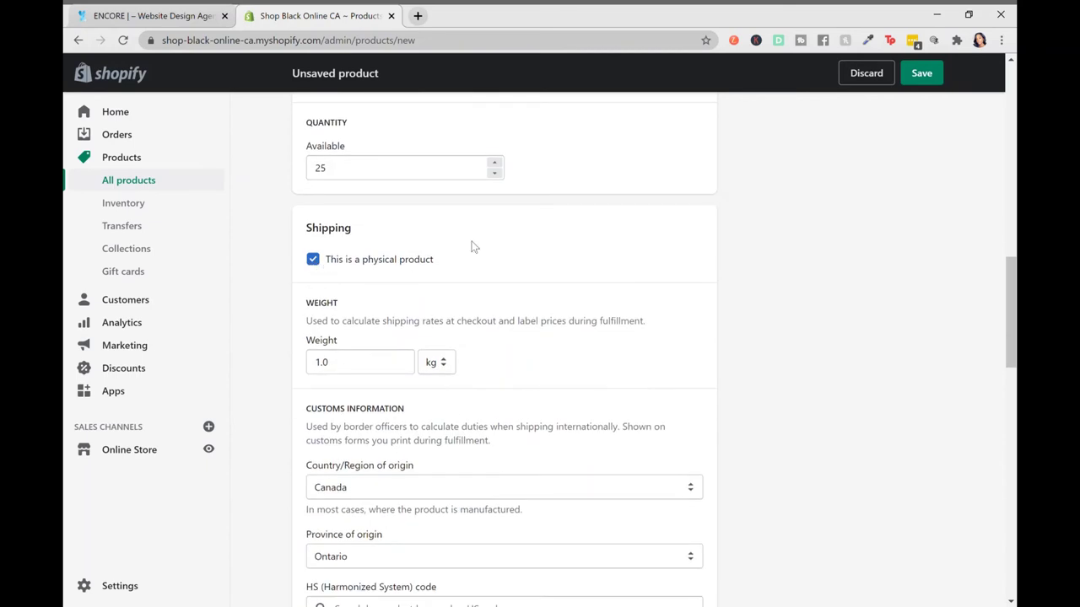
pyautogui.scroll(-1, 472, 246)
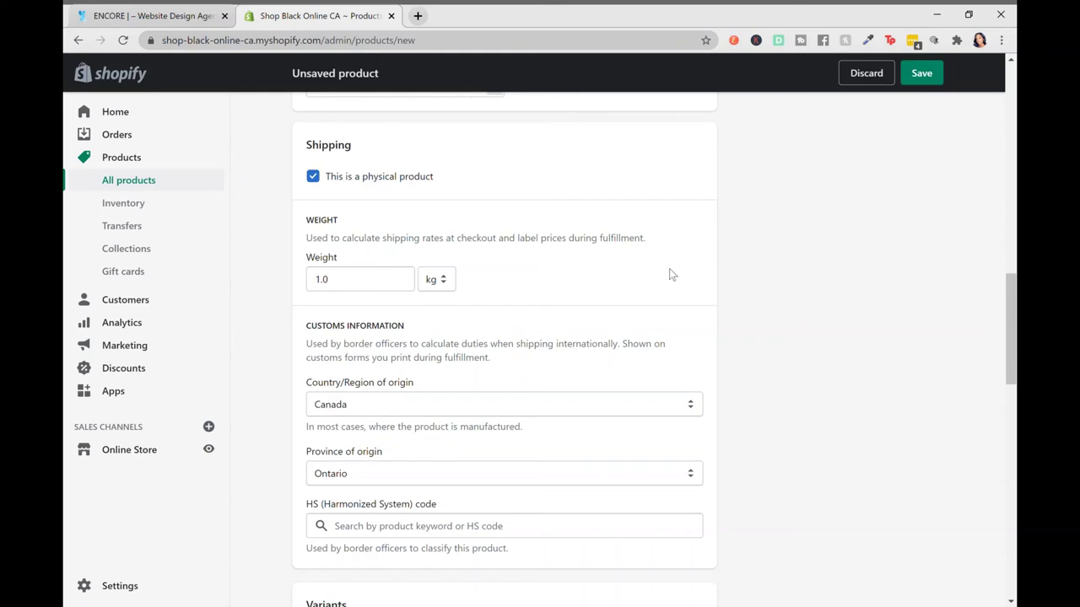
# Replace the Available quantity of 25 with 40 in the Inventory section
pyautogui.scroll(-2, 669, 275)
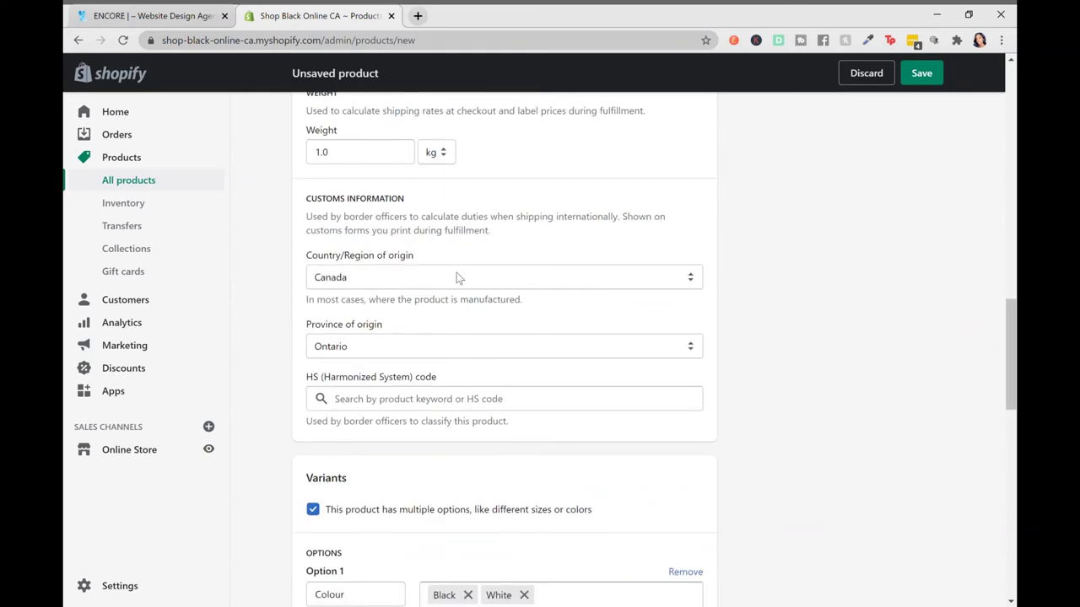
pyautogui.scroll(-1, 456, 272)
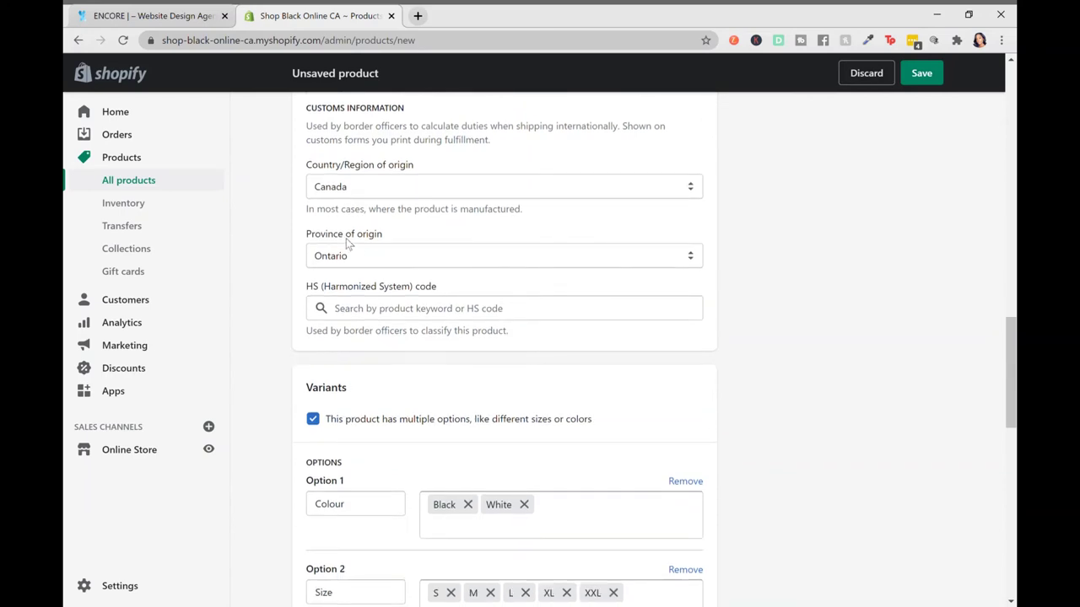
pyautogui.scroll(-2, 417, 294)
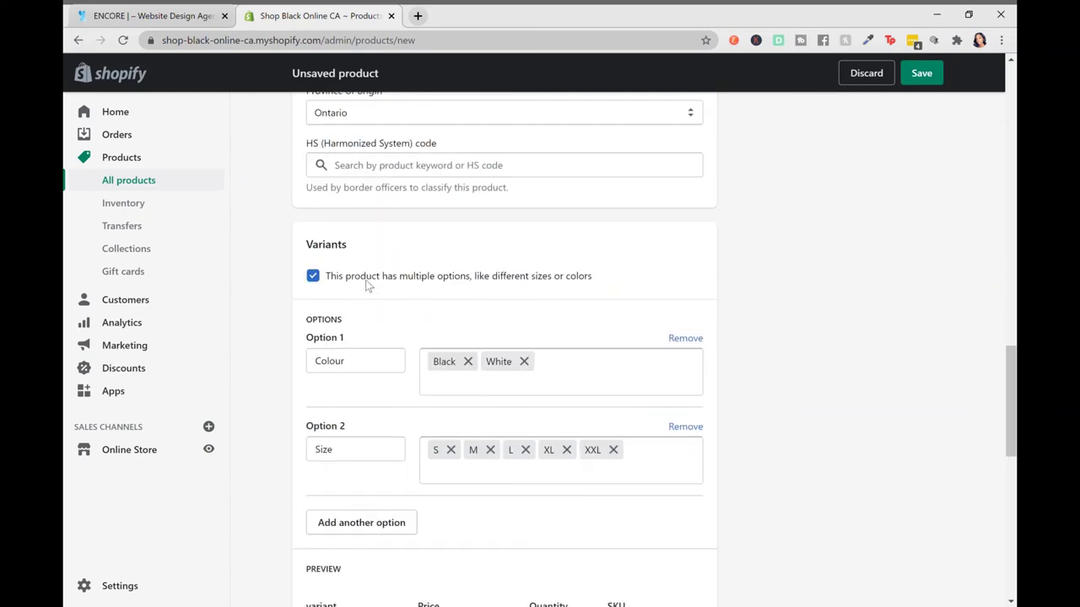
pyautogui.scroll(-1, 354, 281)
pyautogui.scroll(-1, 354, 280)
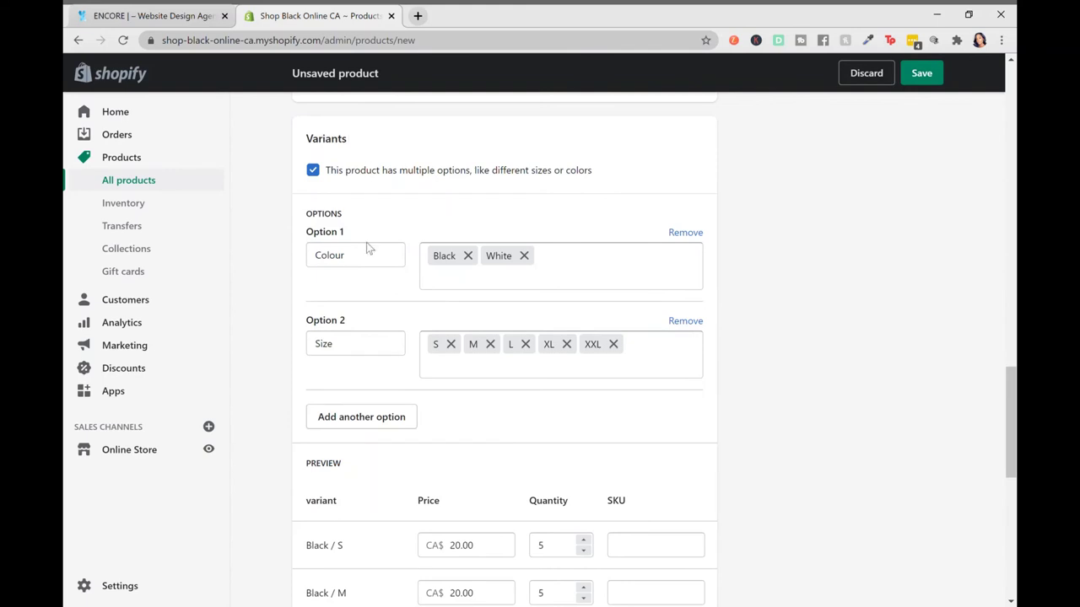
pyautogui.scroll(-2, 400, 362)
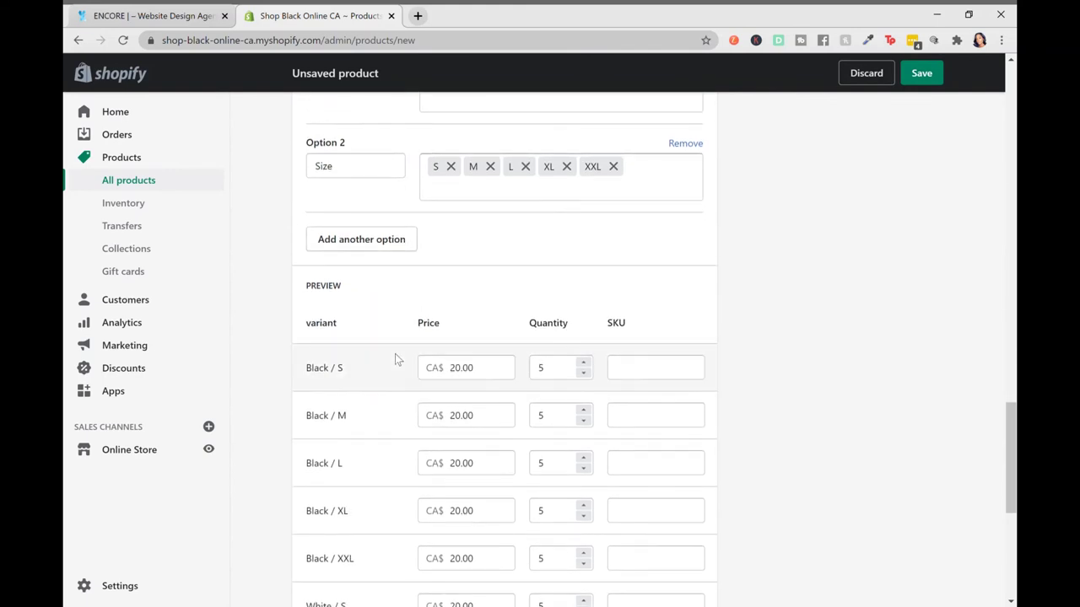
pyautogui.scroll(-1, 395, 357)
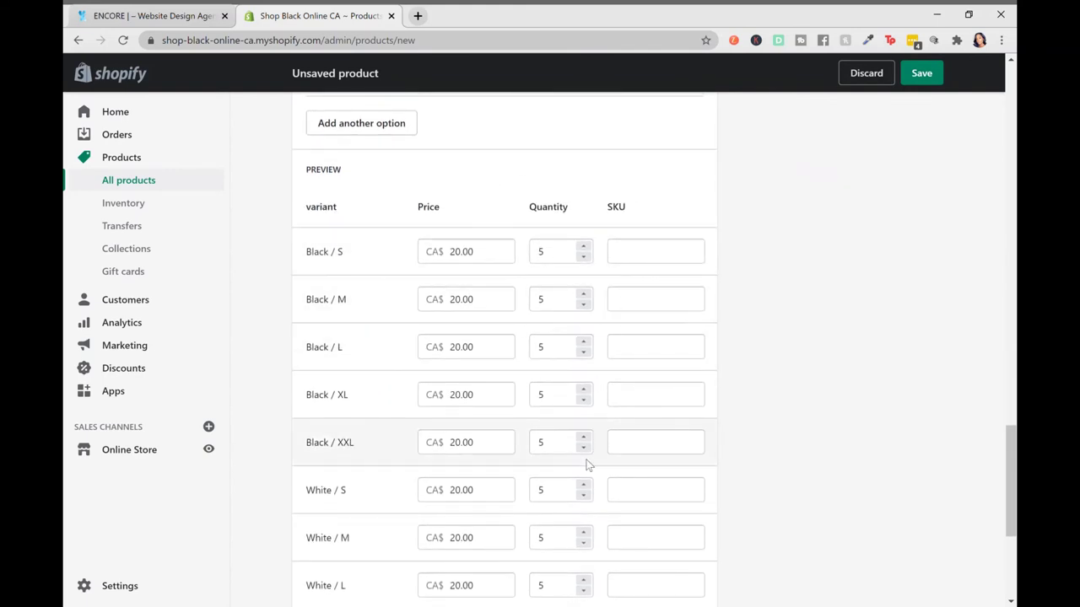
pyautogui.scroll(-2, 587, 455)
pyautogui.scroll(2, 585, 463)
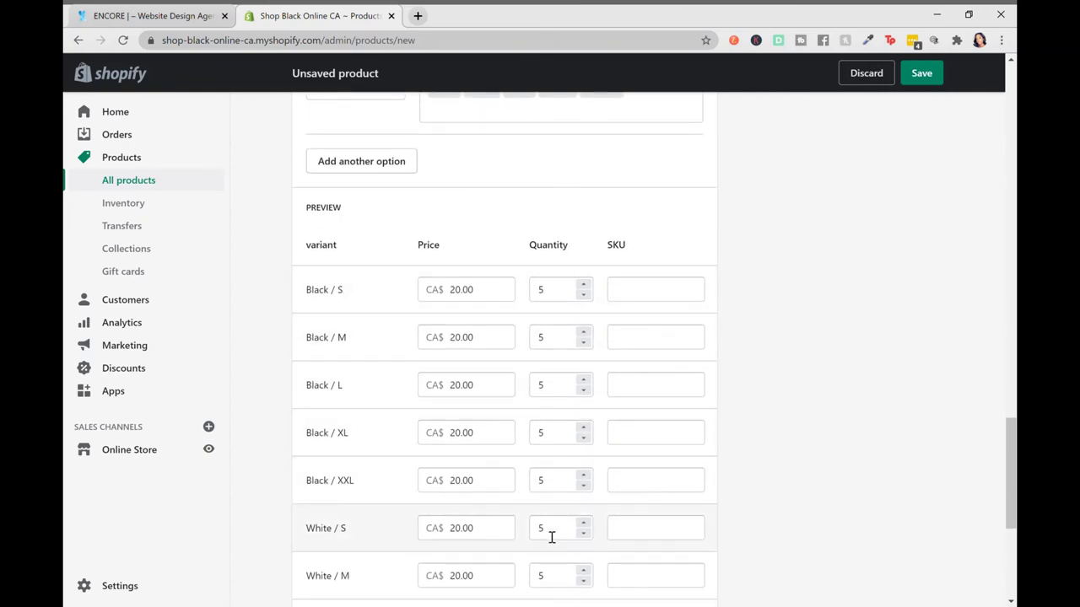
pyautogui.scroll(-4, 559, 511)
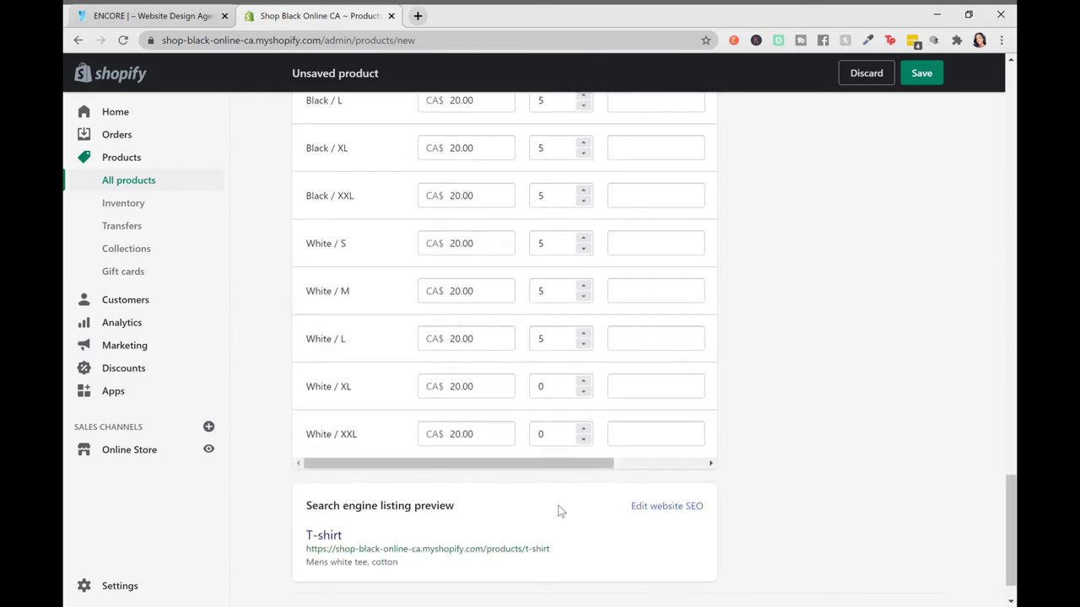
pyautogui.scroll(20, 560, 511)
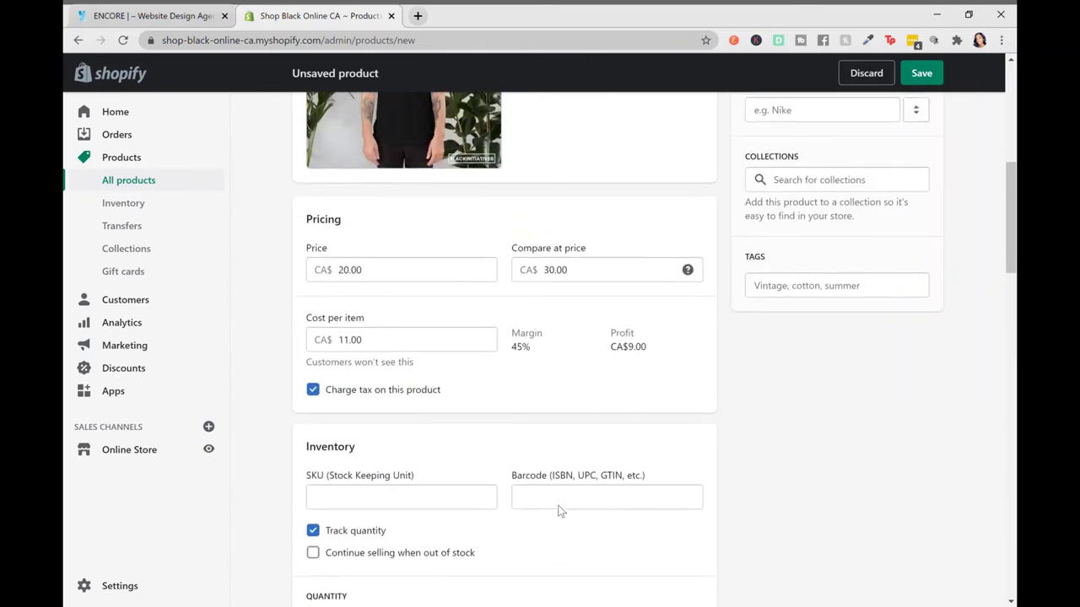
pyautogui.scroll(-5, 561, 512)
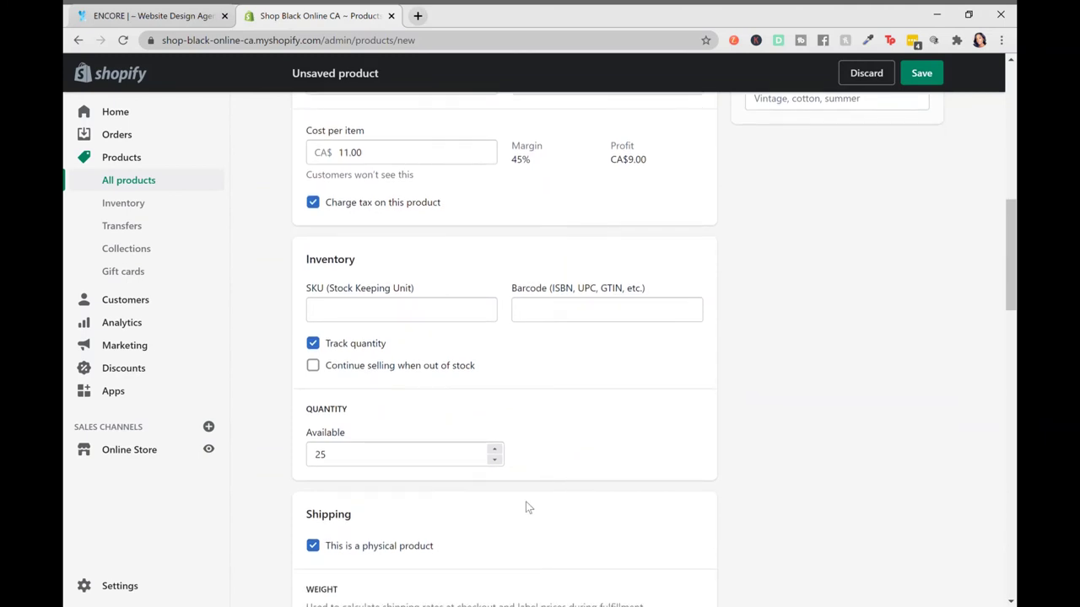
pyautogui.click(417, 461)
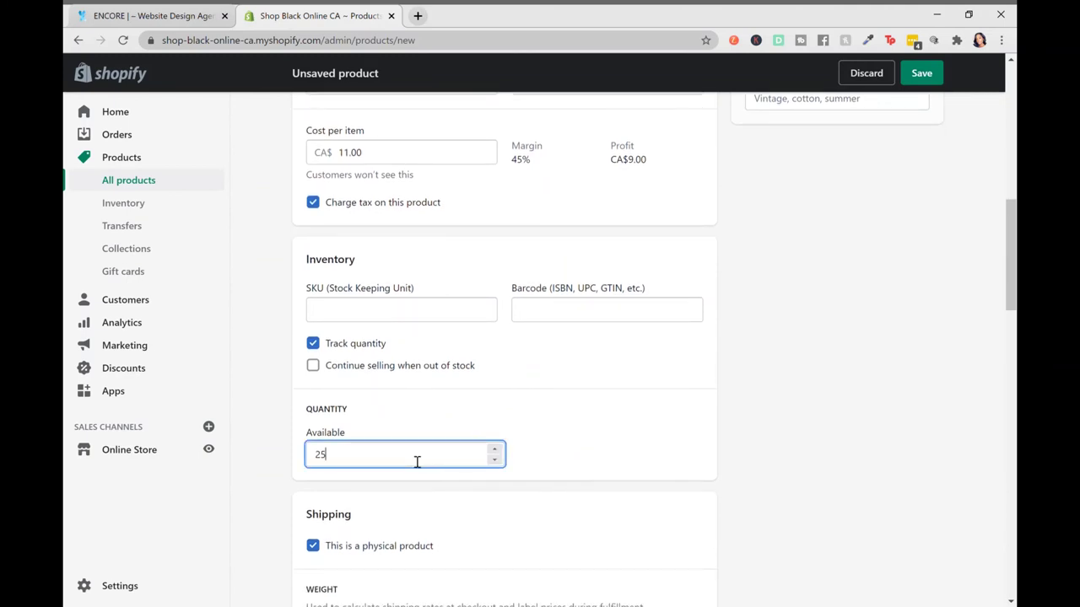
pyautogui.press('BackSpace')
pyautogui.press('BackSpace')
pyautogui.write('40')
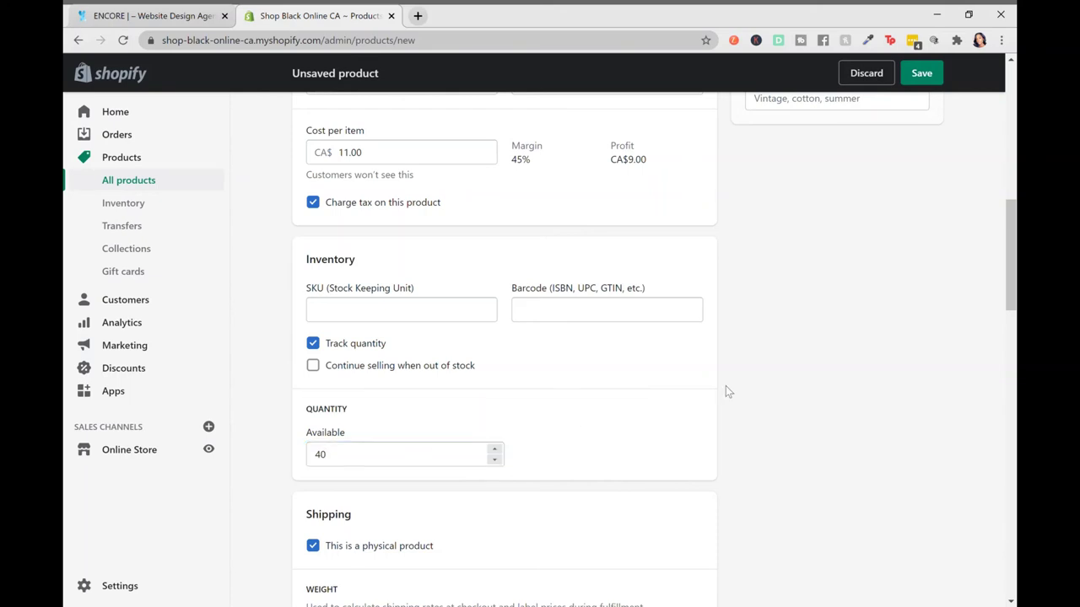
pyautogui.scroll(6, 725, 388)
# Add 'Shirt' as the T-shirt's product type in the Organization section
pyautogui.scroll(2, 725, 385)
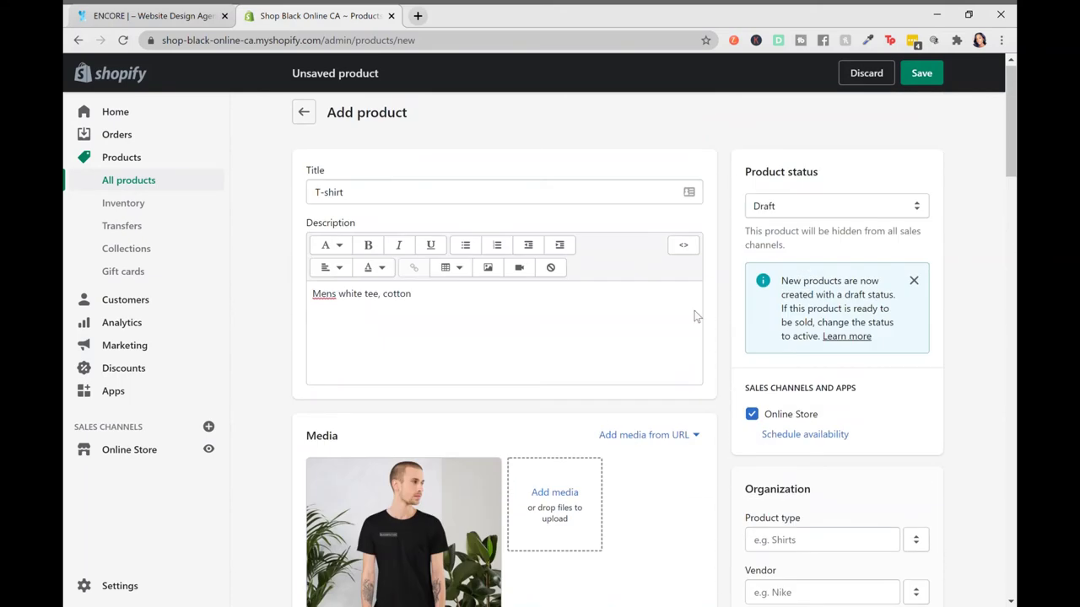
pyautogui.scroll(-2, 914, 456)
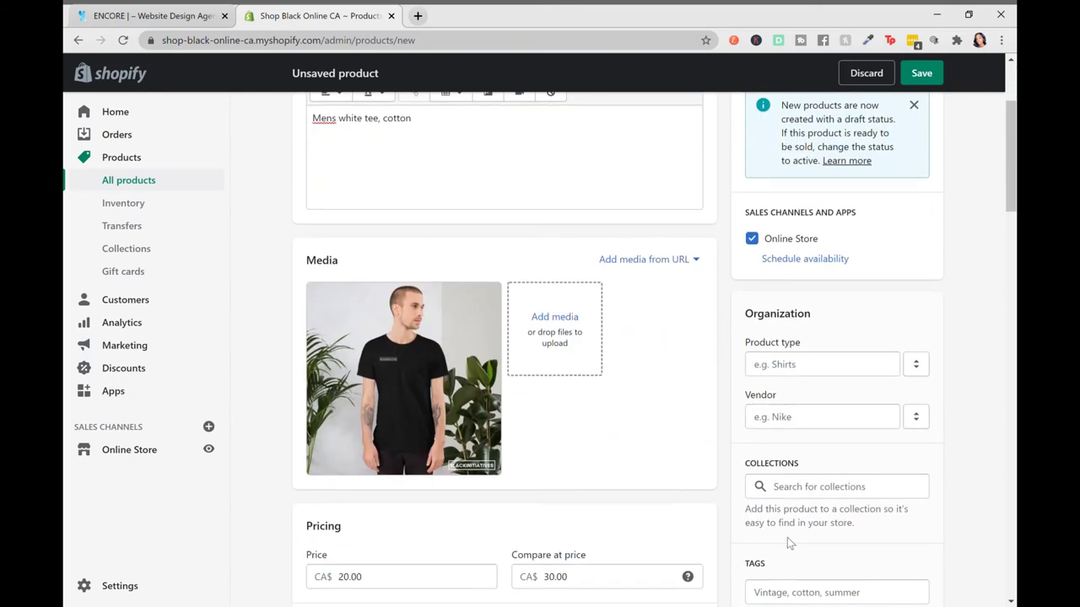
pyautogui.scroll(-1, 787, 538)
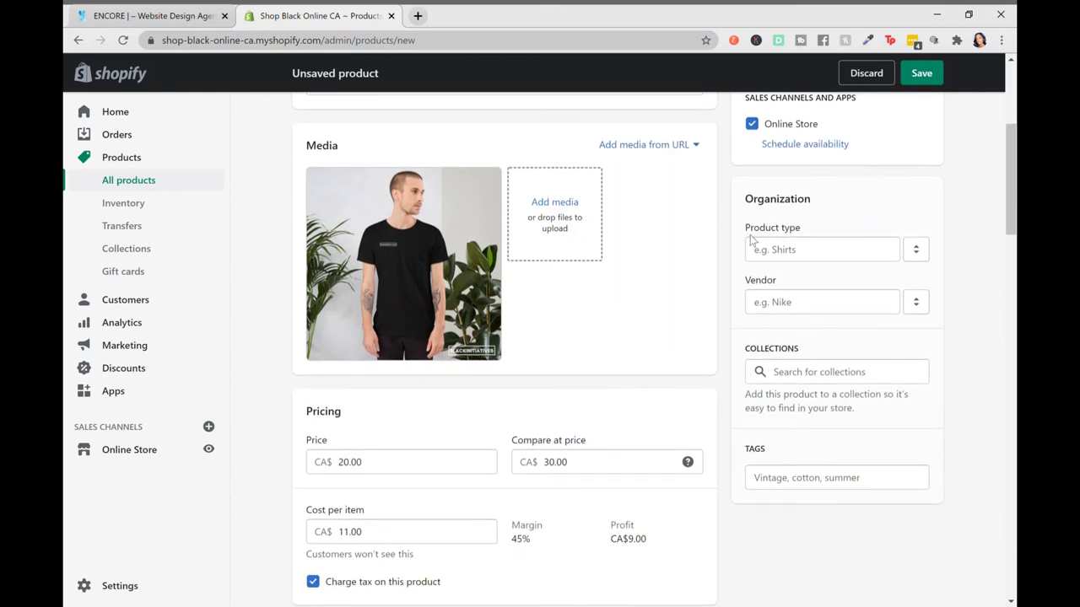
pyautogui.click(788, 255)
pyautogui.write('Shirt')
pyautogui.click(793, 281)
pyautogui.click(778, 305)
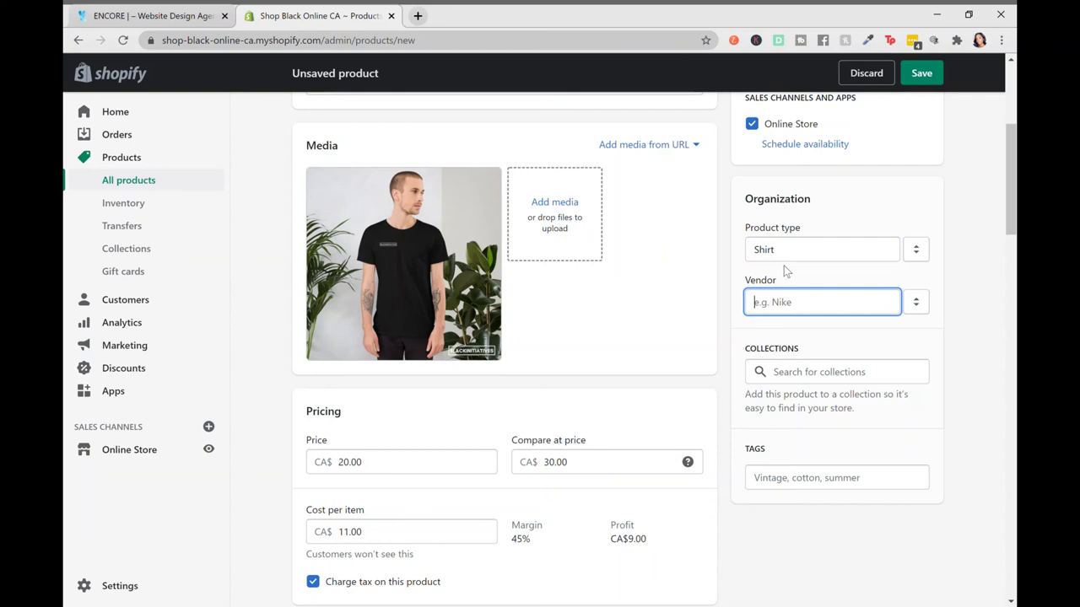
pyautogui.scroll(-1, 784, 270)
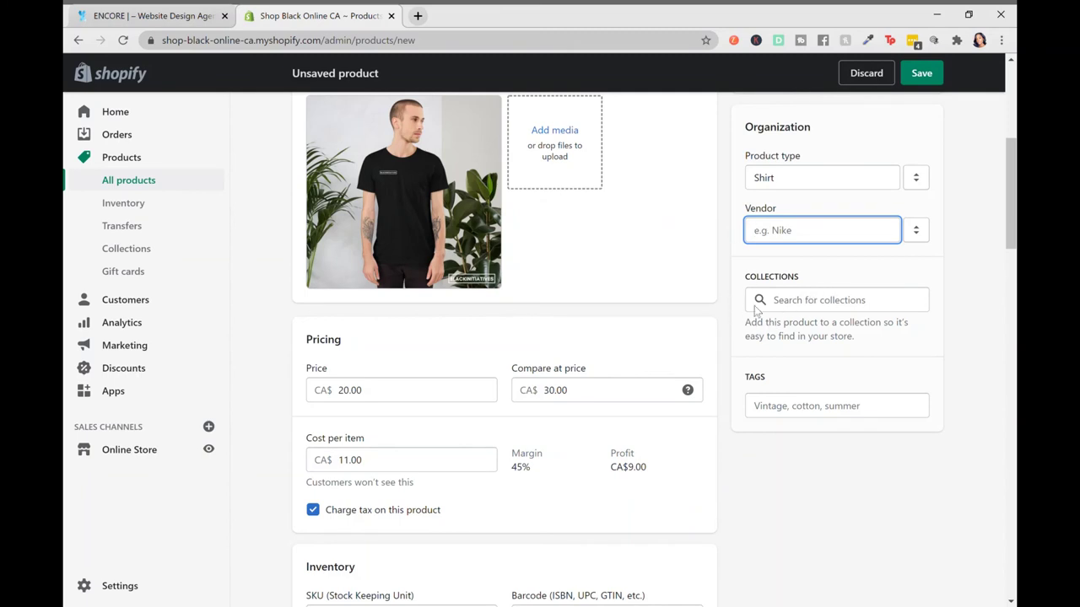
# Put the T-shirt in the Home page collection
pyautogui.click(824, 312)
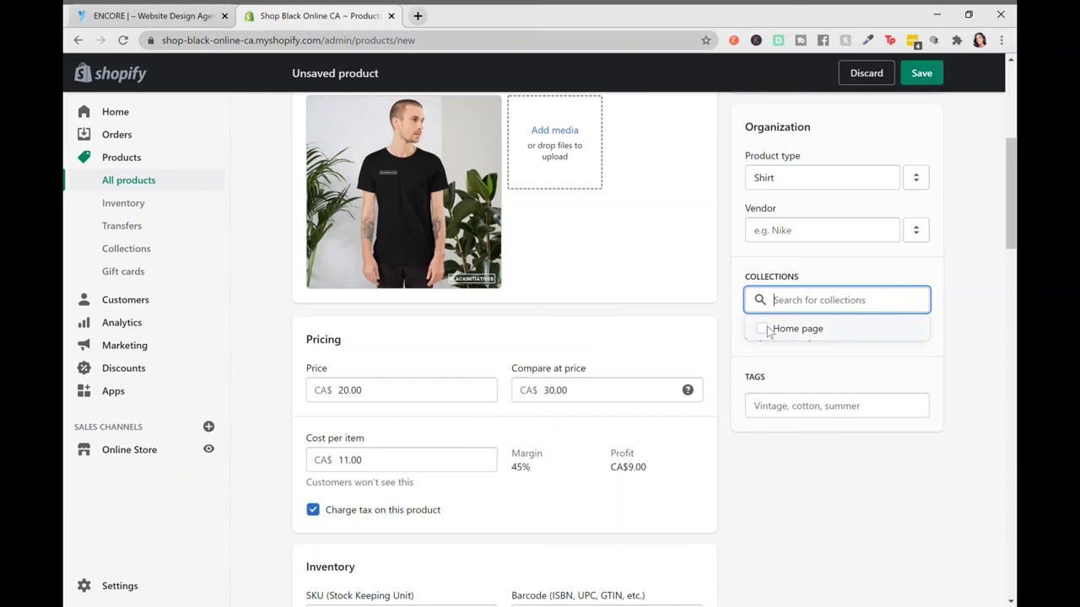
pyautogui.click(765, 330)
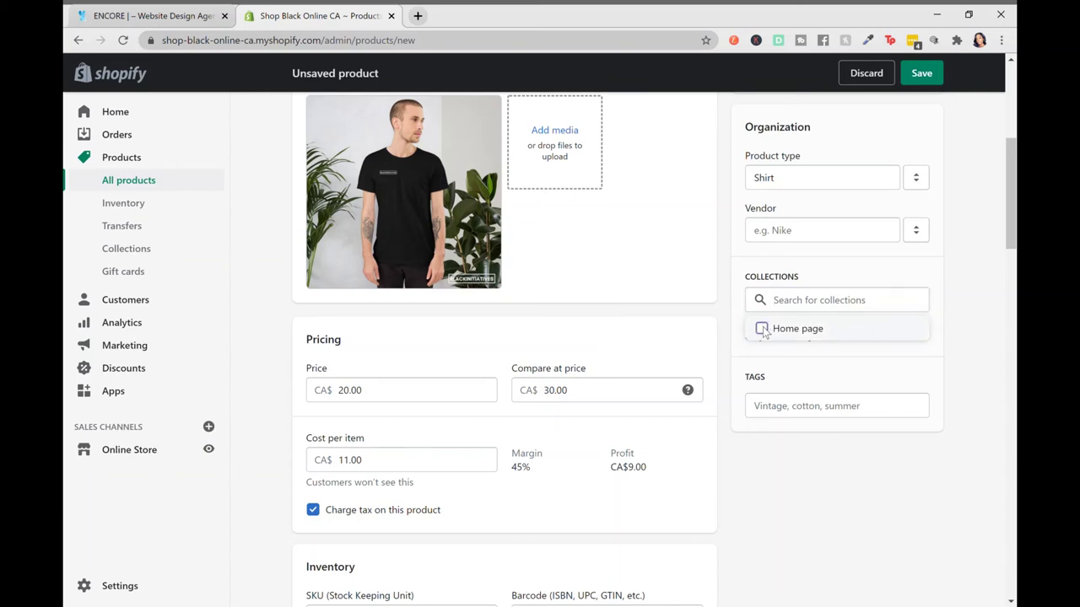
pyautogui.click(954, 349)
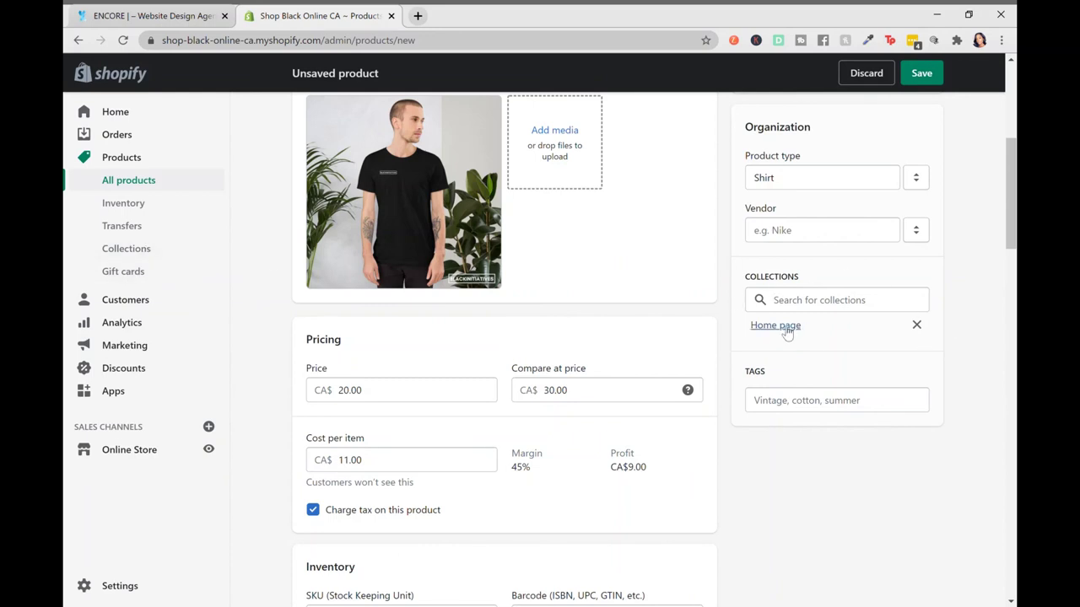
# Add the tag t-shirt to the product
pyautogui.click(791, 406)
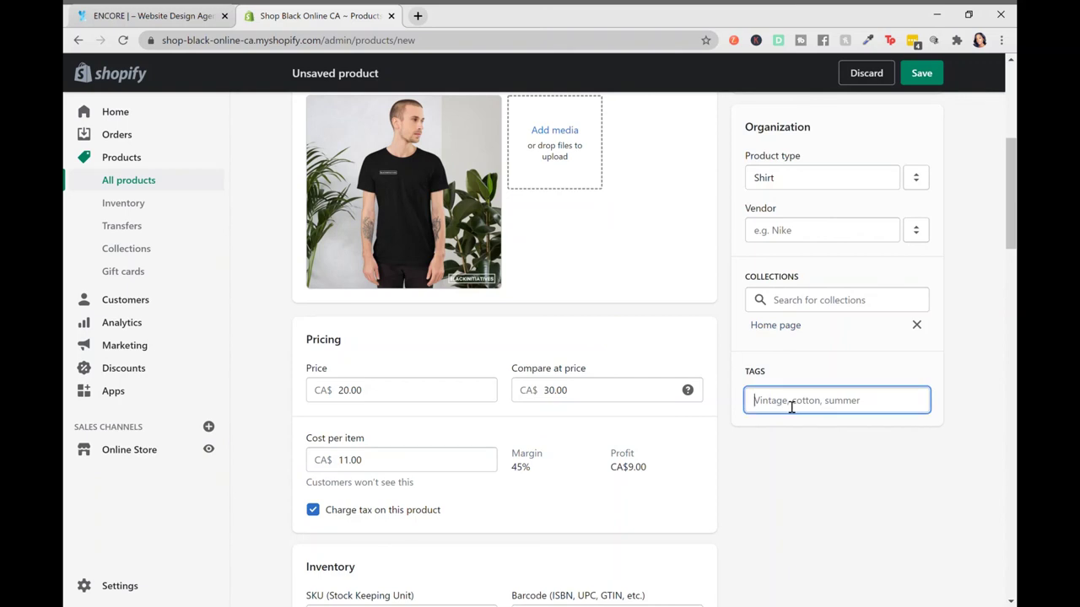
pyautogui.write('t-shirgt')
pyautogui.press('BackSpace')
pyautogui.press('BackSpace')
pyautogui.write('t')
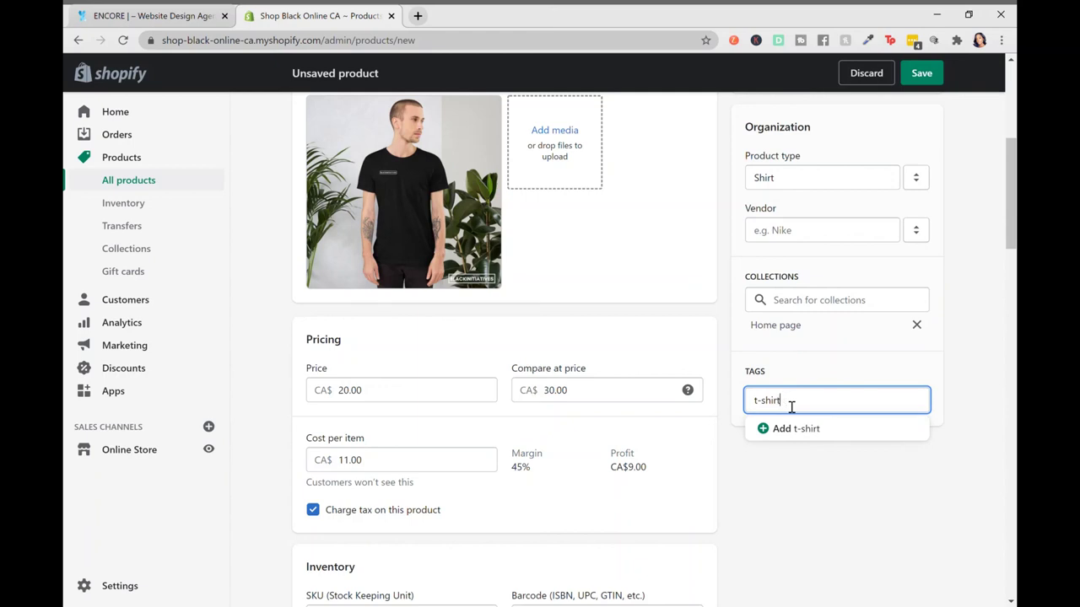
pyautogui.click(793, 430)
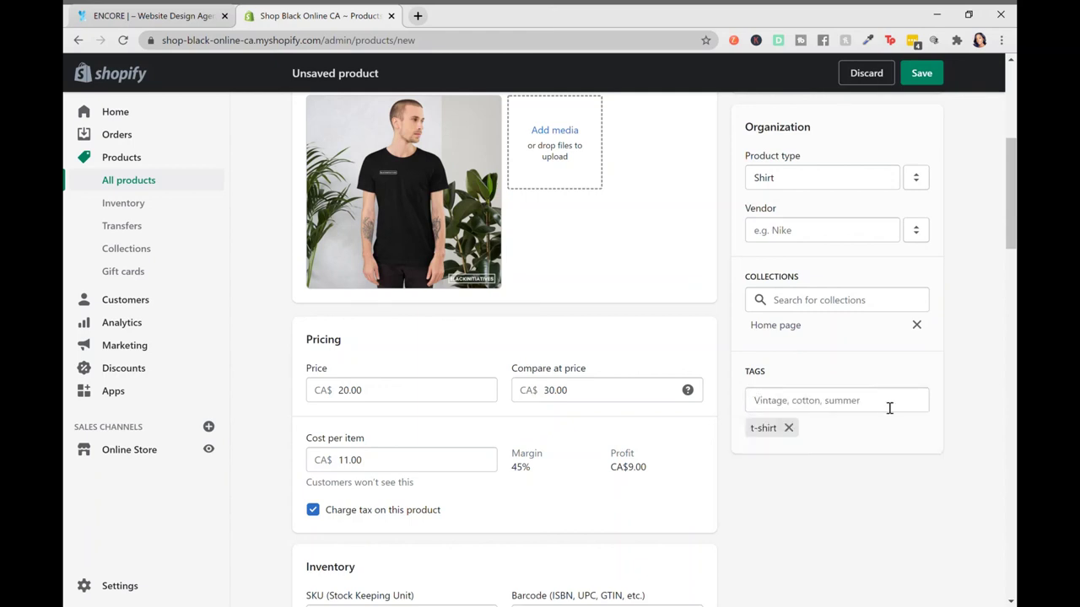
pyautogui.scroll(3, 888, 408)
pyautogui.scroll(3, 884, 407)
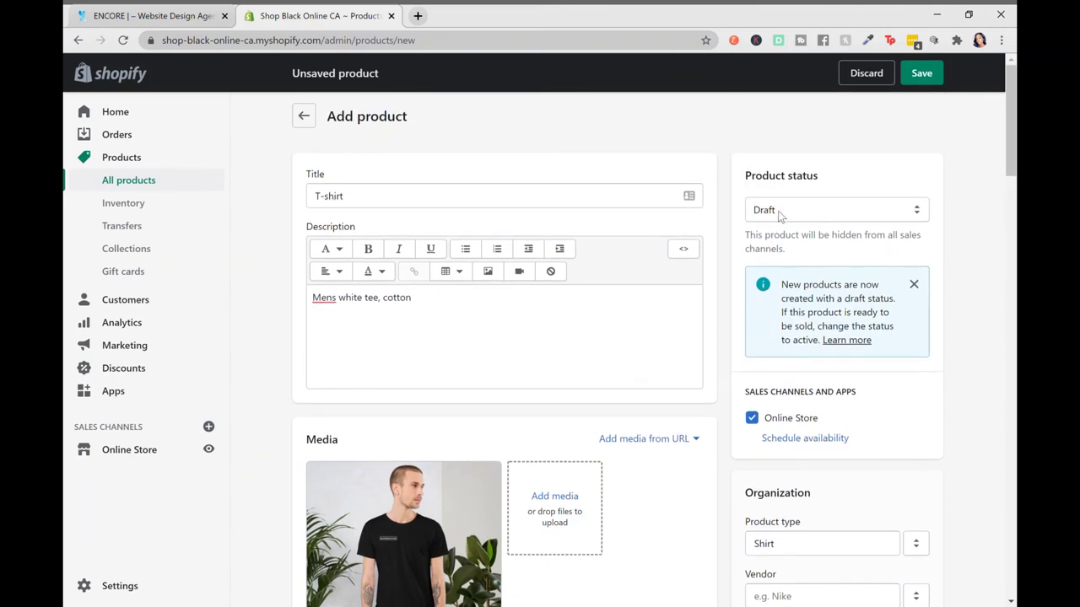
# Save the new T-shirt product
pyautogui.click(921, 74)
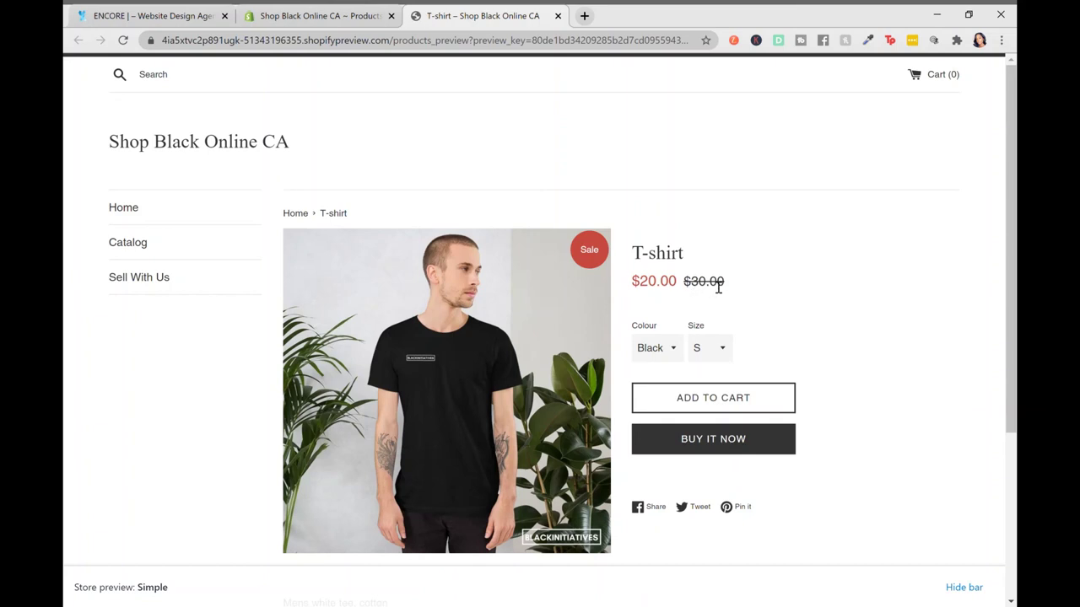
# On the preview page, choose colour White and size M, skipping sold-out XXL
pyautogui.scroll(-1, 676, 294)
pyautogui.scroll(-1, 676, 295)
pyautogui.click(676, 270)
pyautogui.click(669, 288)
pyautogui.click(727, 260)
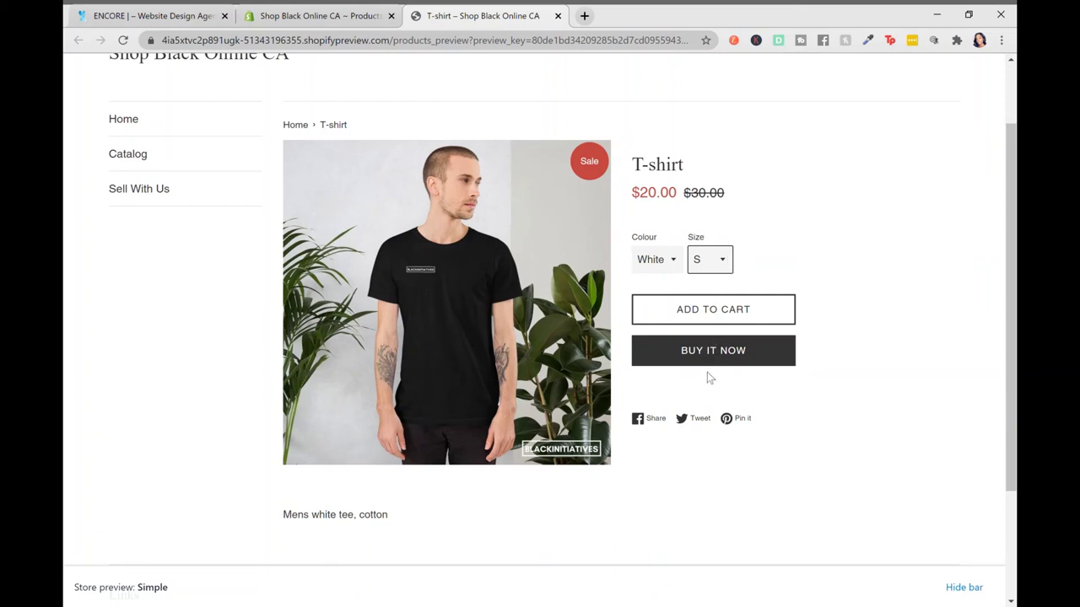
pyautogui.press('Down')
pyautogui.press('Down')
pyautogui.press('Down')
pyautogui.press('Down')
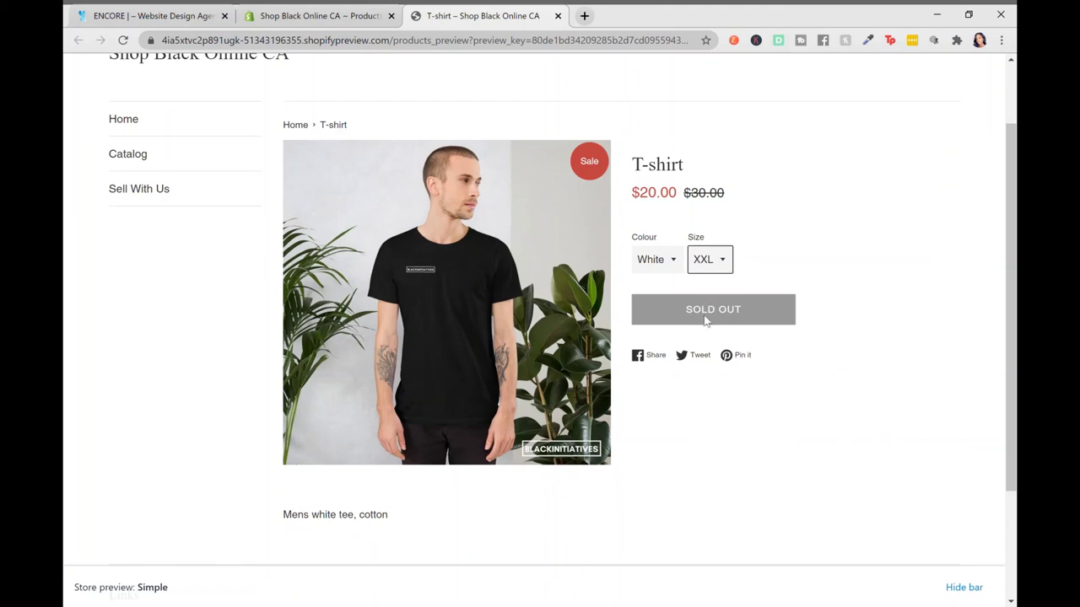
pyautogui.press('Up')
pyautogui.press('Up')
pyautogui.press('Up')
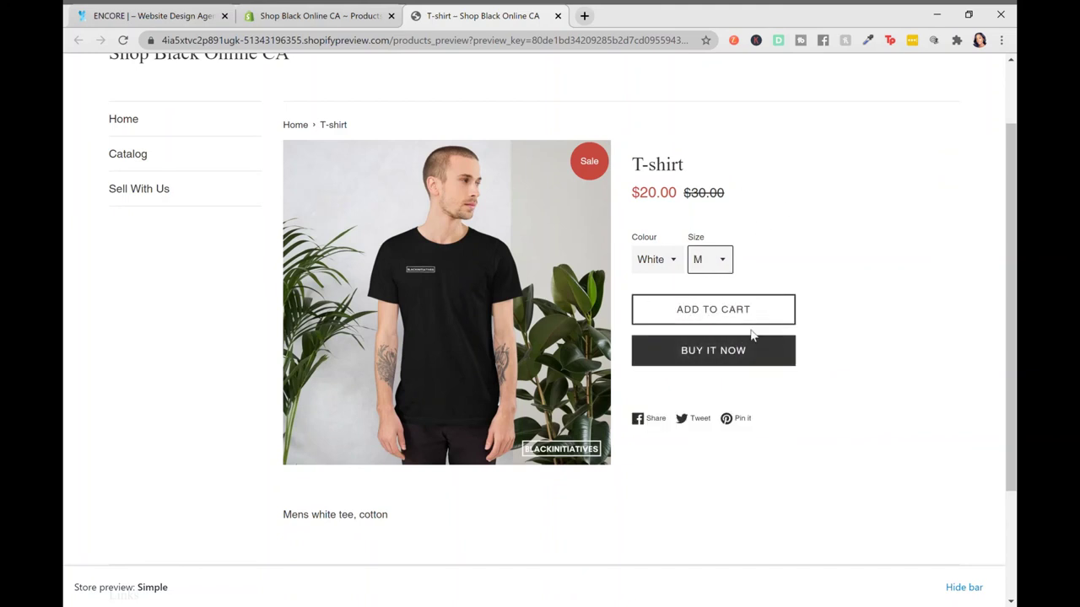
# Add the White / M T-shirt to the cart and view the cart
pyautogui.scroll(-3, 751, 335)
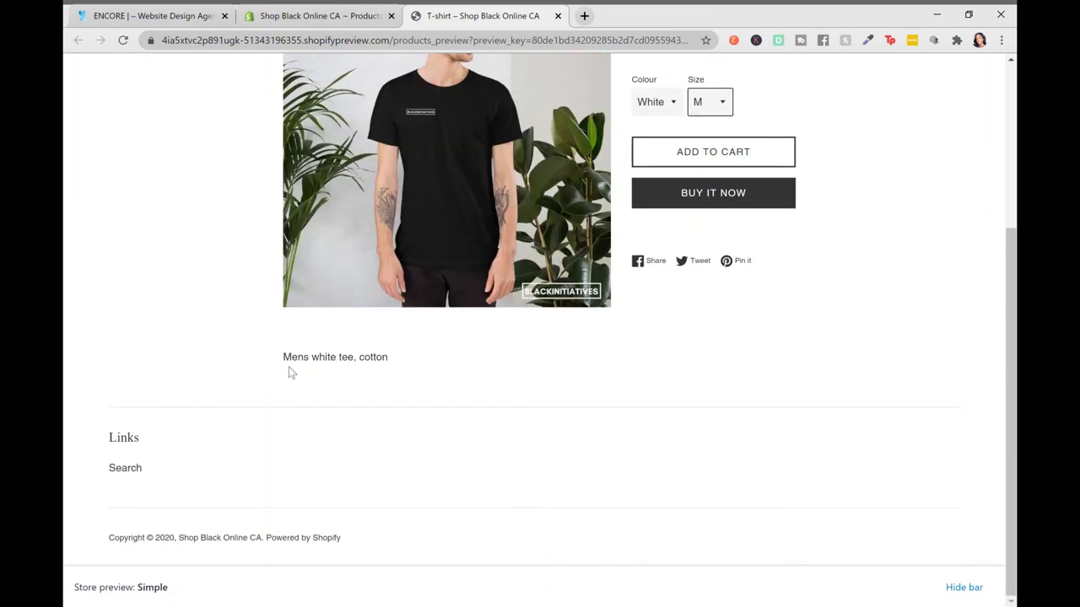
pyautogui.scroll(1, 353, 364)
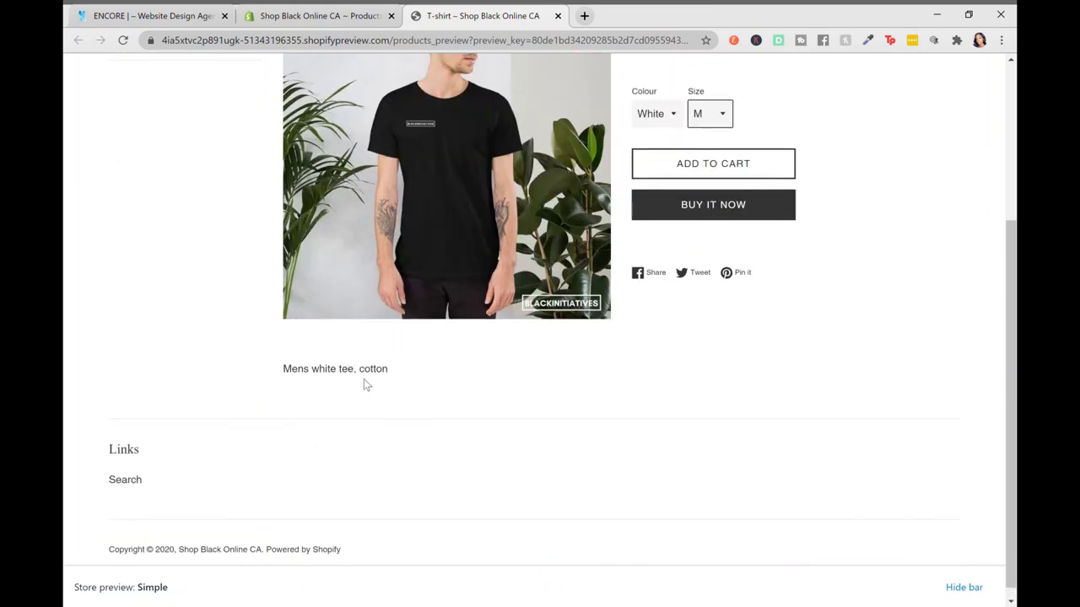
pyautogui.scroll(3, 363, 385)
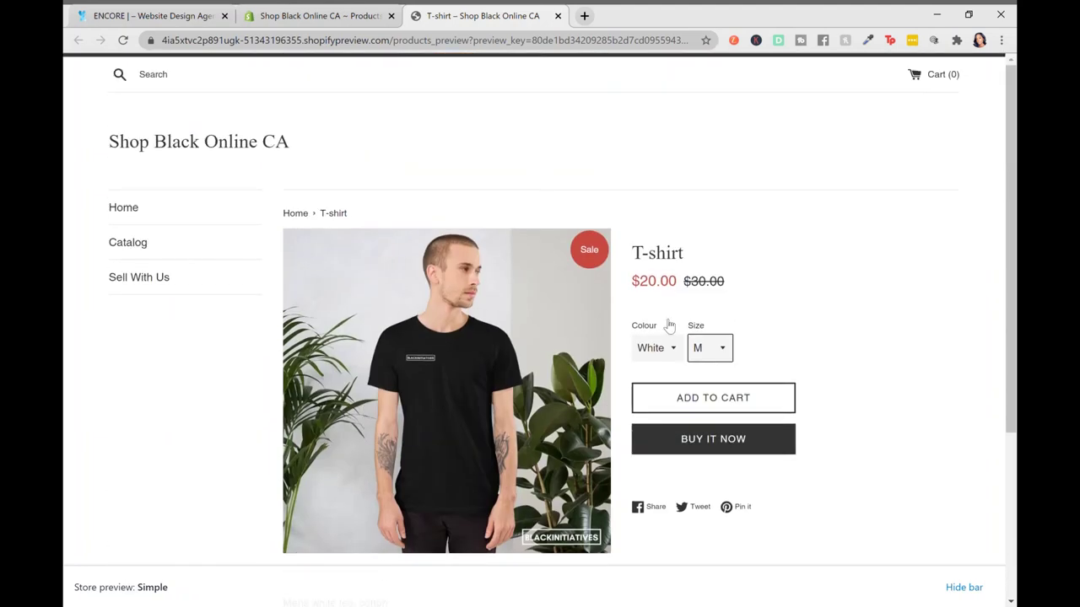
pyautogui.click(696, 408)
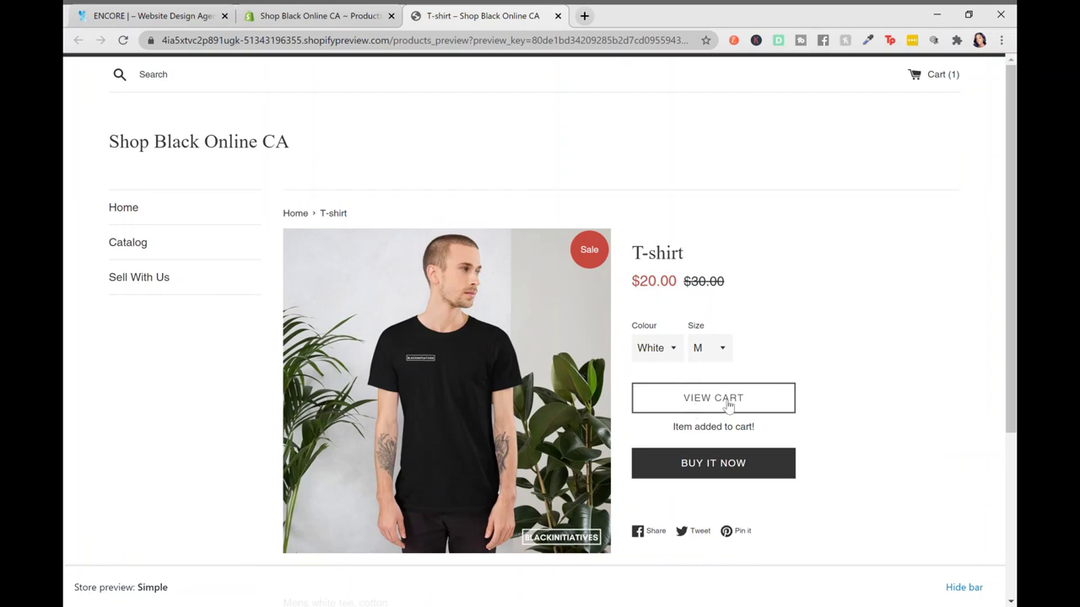
pyautogui.click(728, 406)
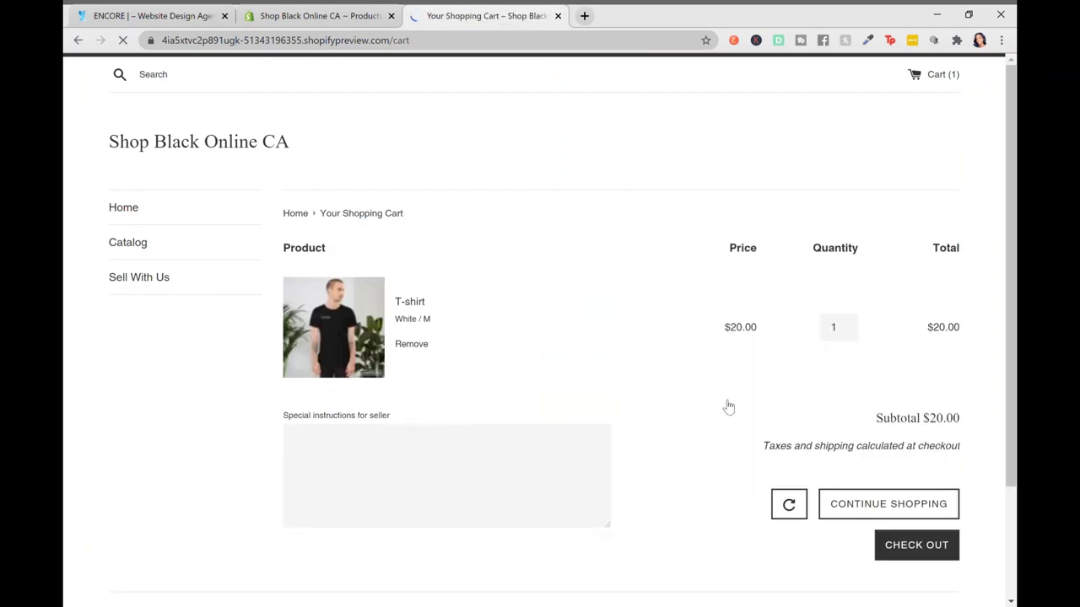